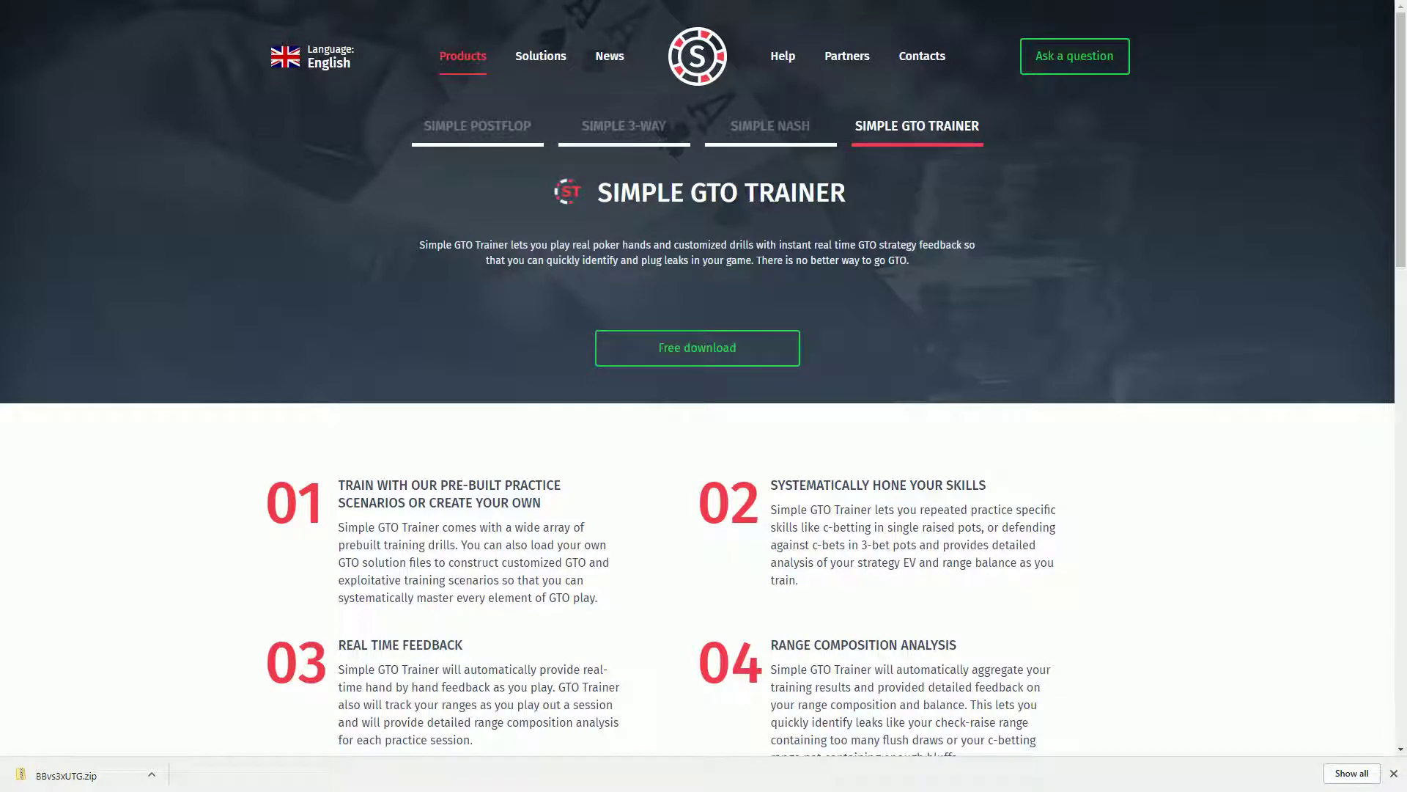
- Switch to Simple GTO Trainer and start the 100bb CO vs BB SRPs game from the Free Beta Starter Regular training pack
key(alt+Tab)
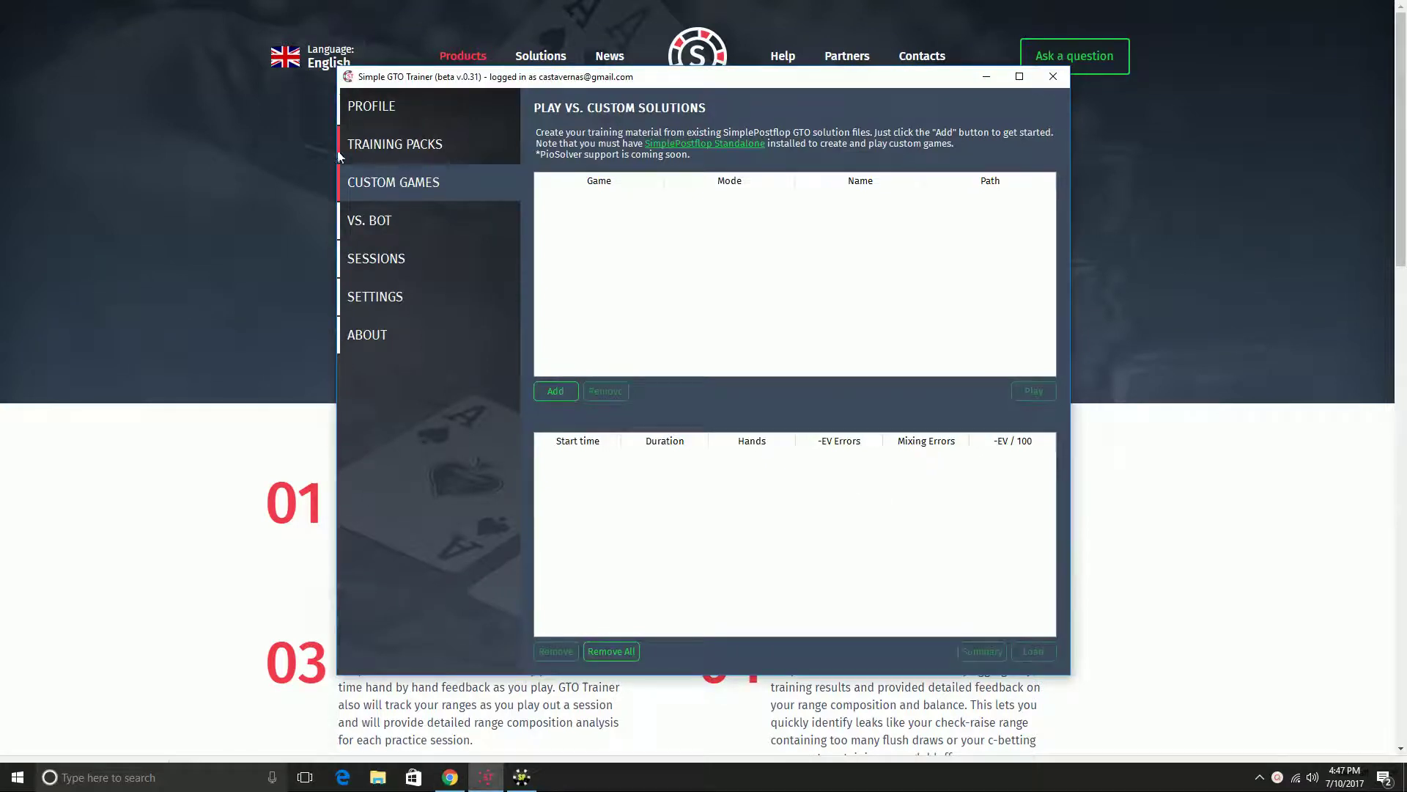
click(403, 151)
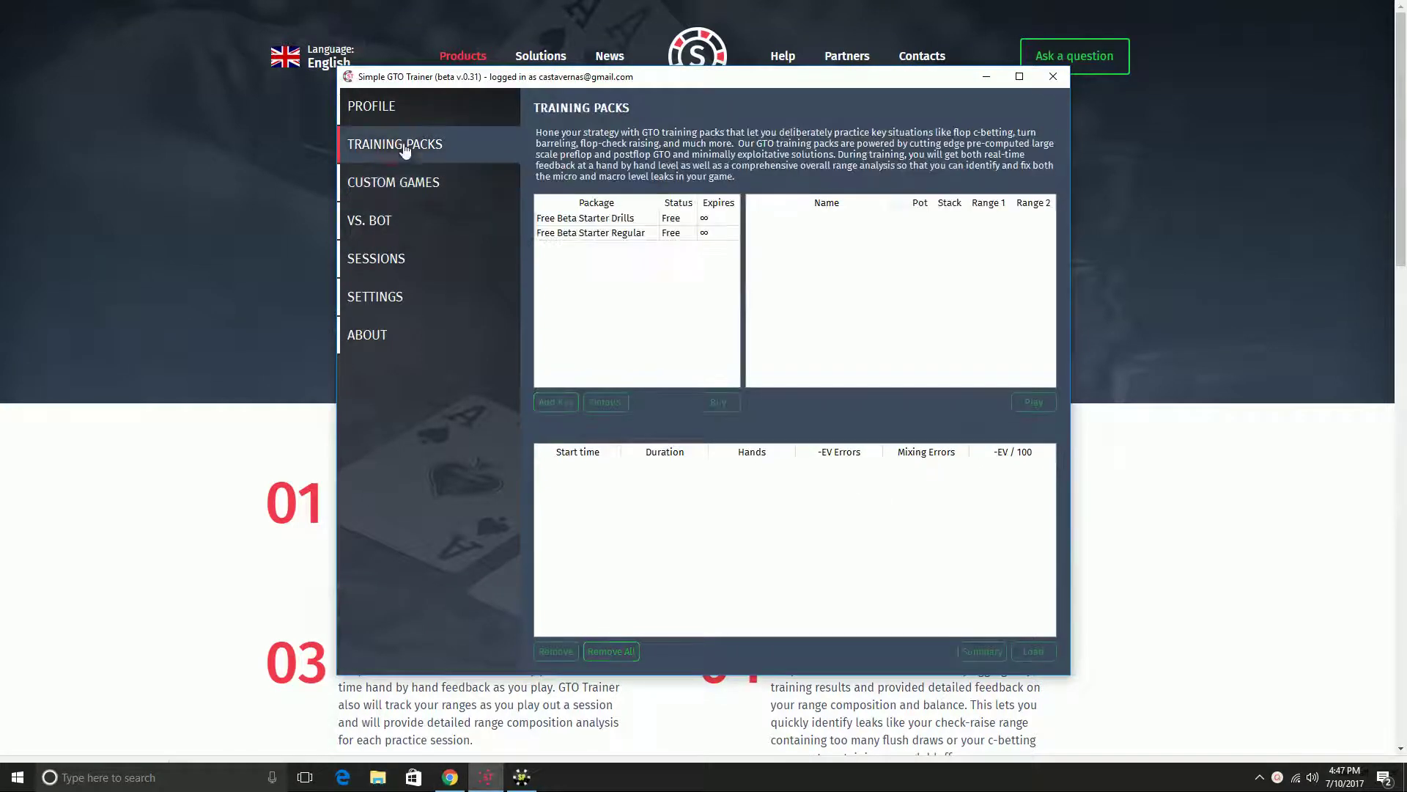
click(616, 234)
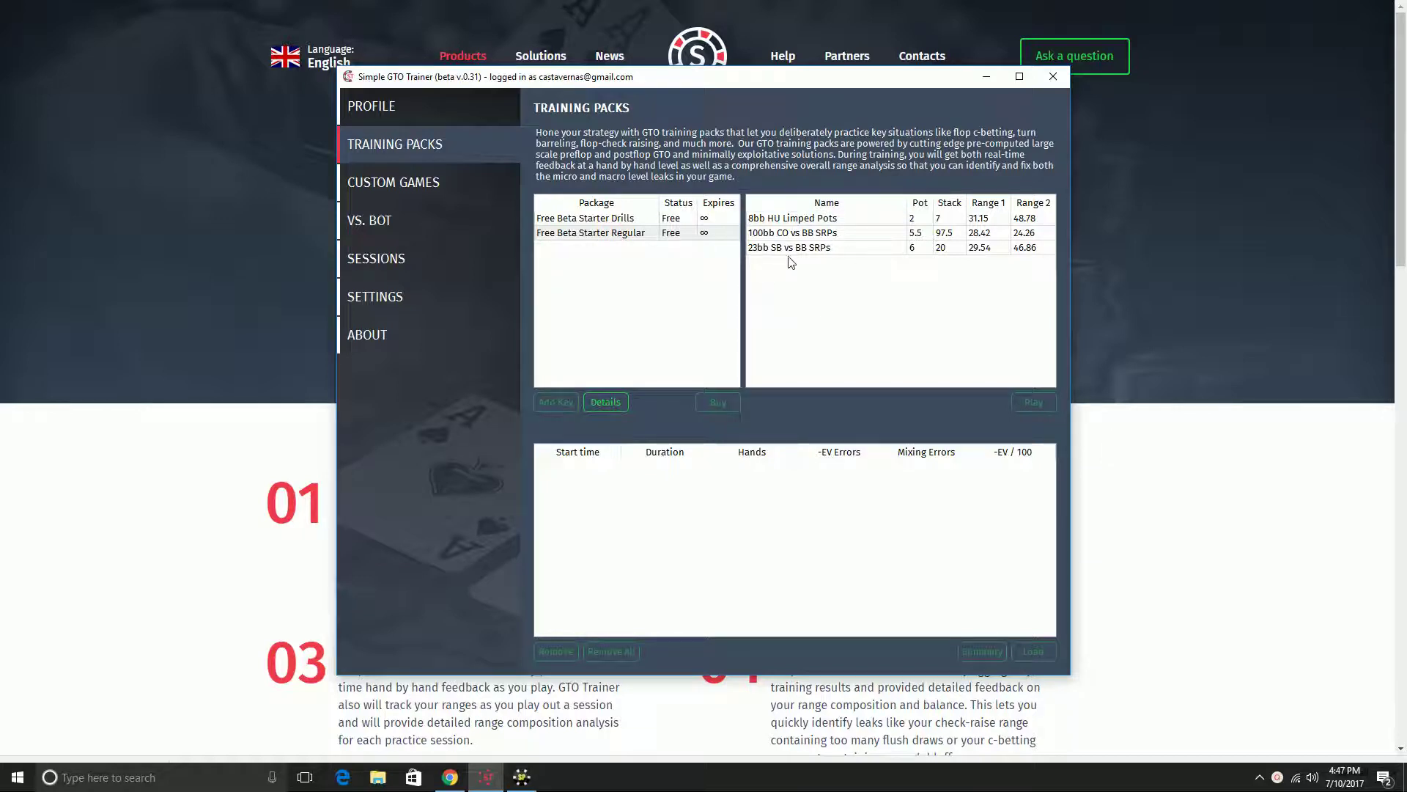
click(771, 239)
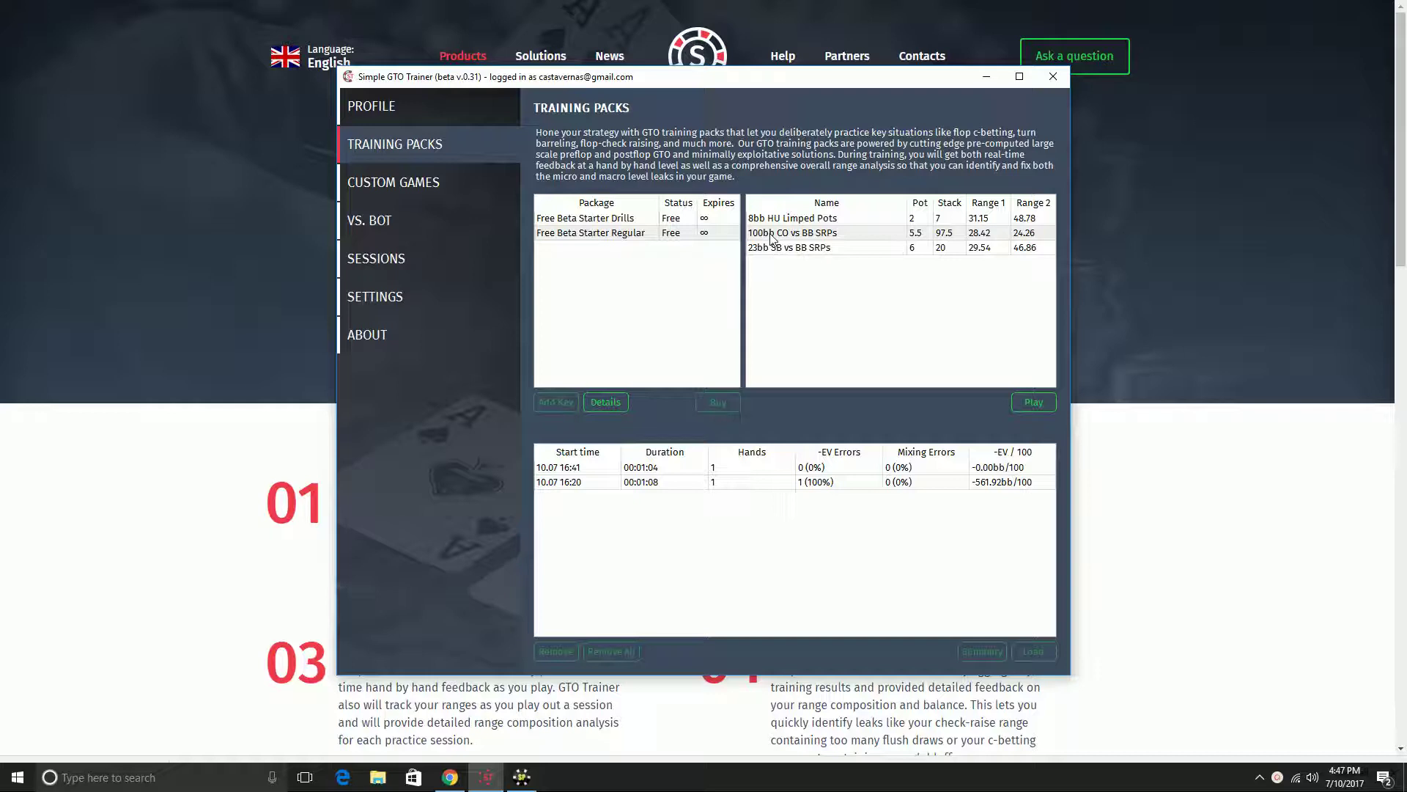
click(1033, 402)
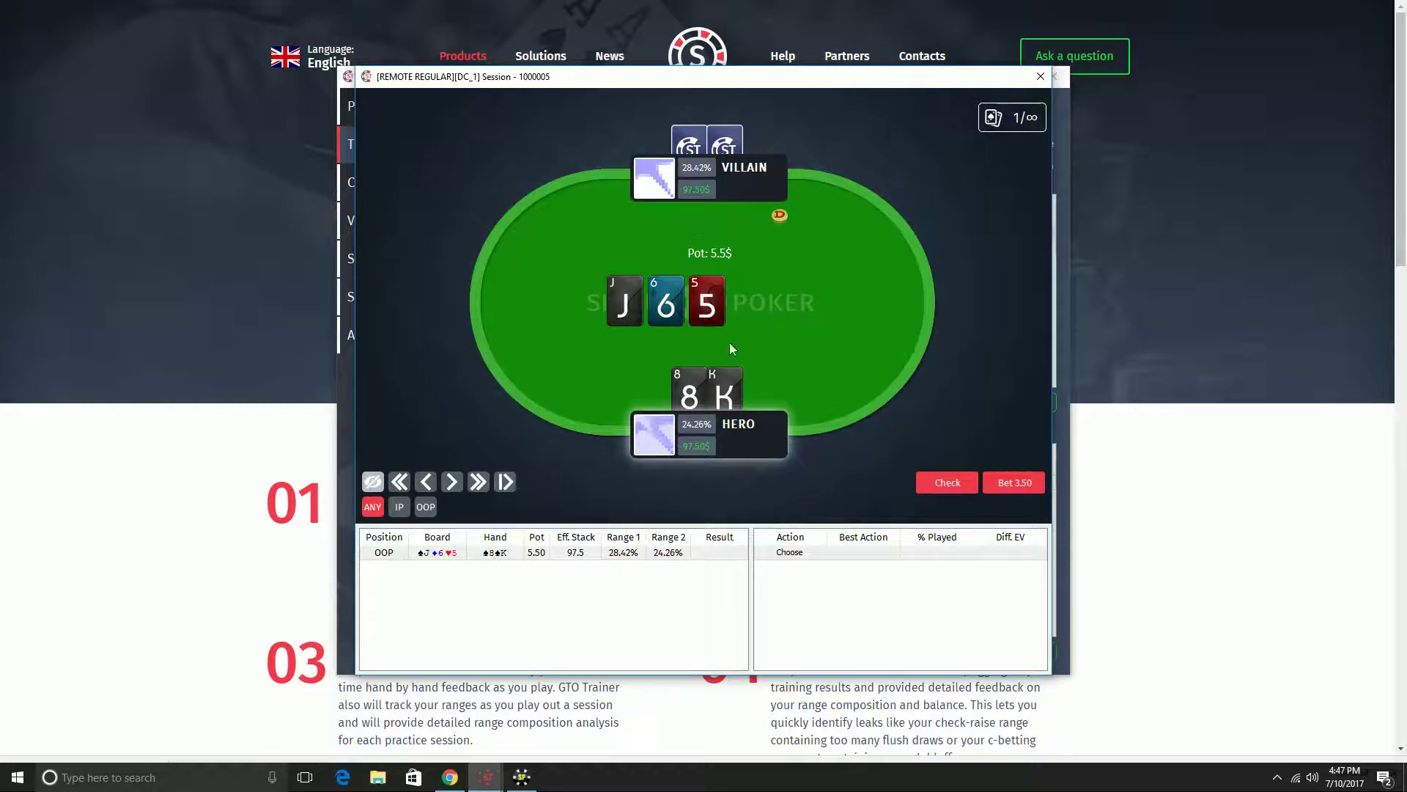
- Play the hand by checking the flop and betting 4.13 on the turn, and close the training session
click(952, 487)
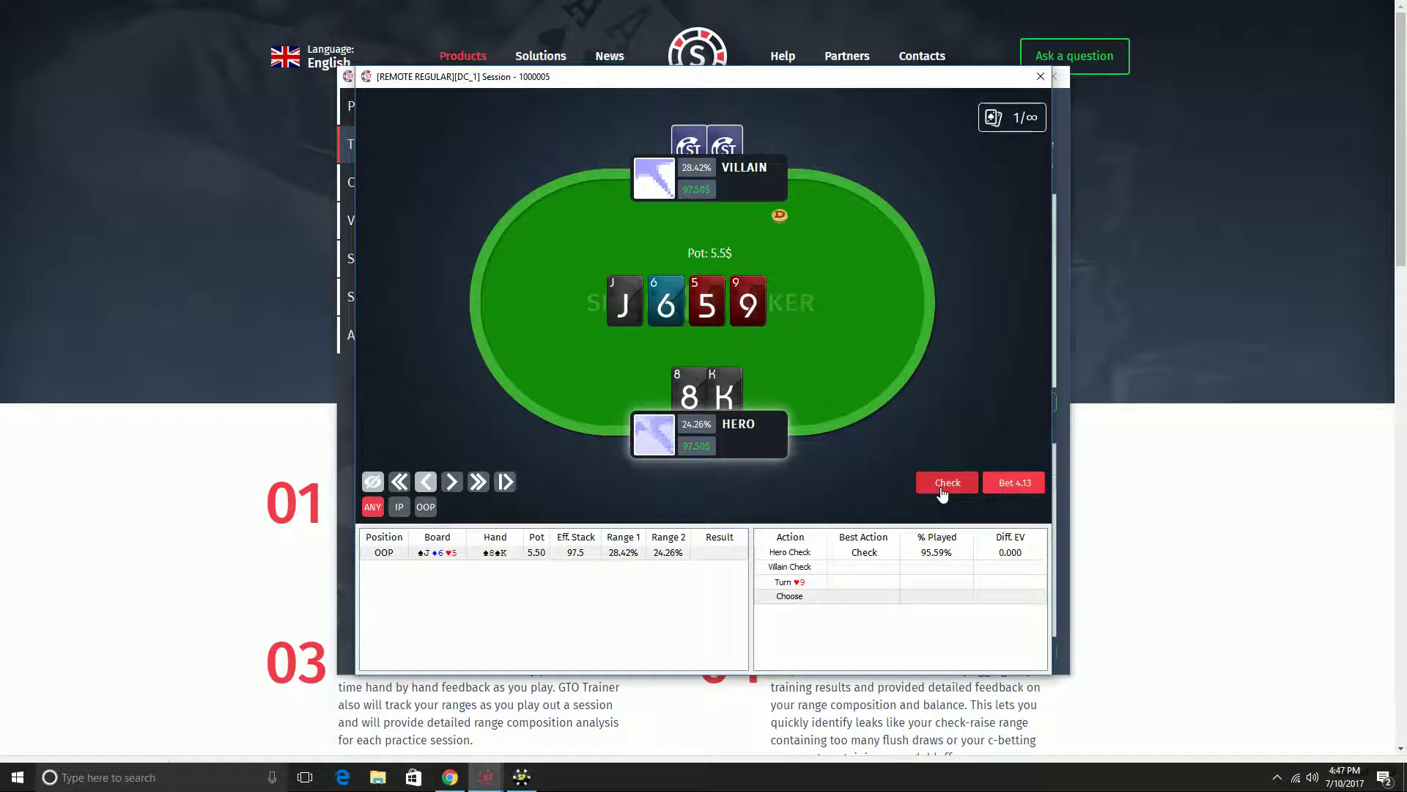
click(1004, 489)
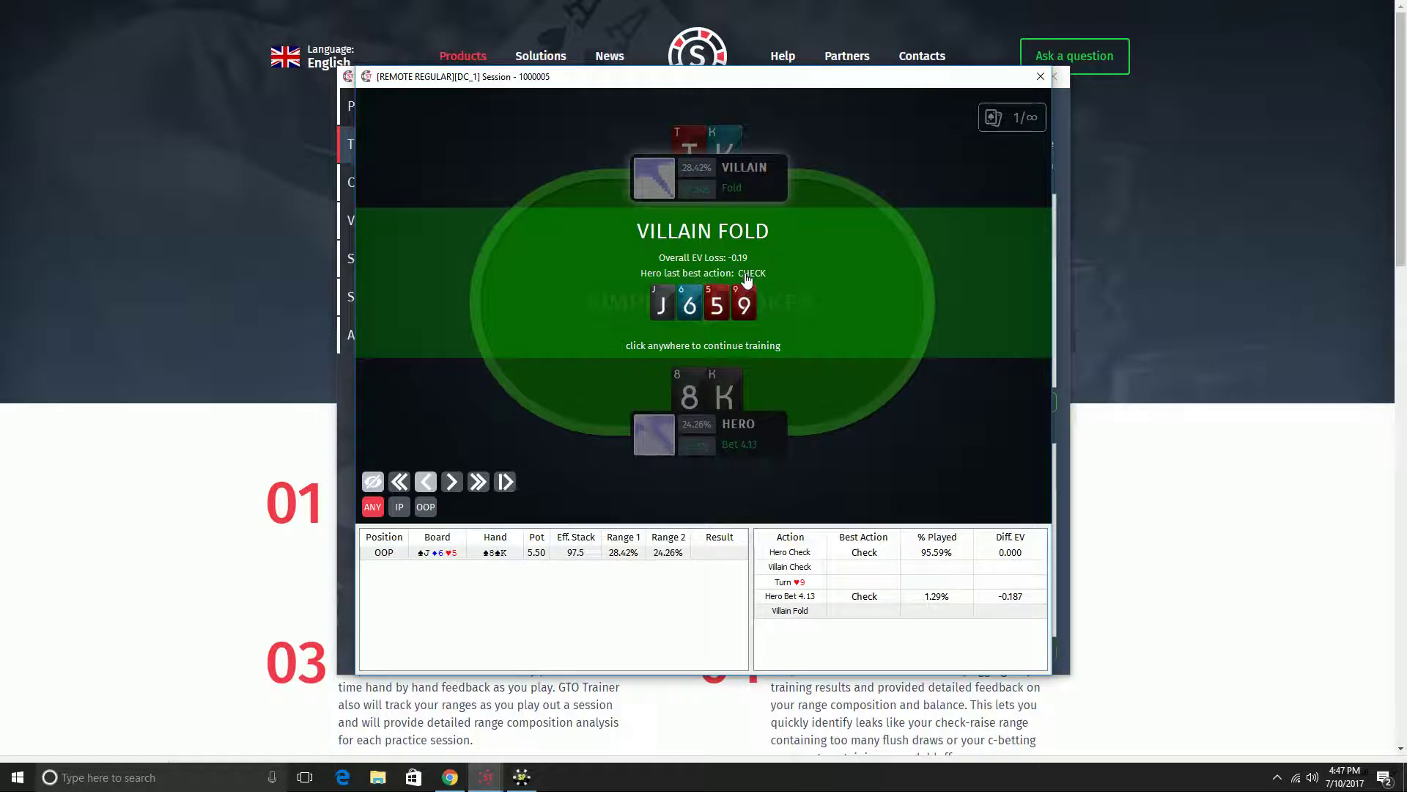
click(1039, 77)
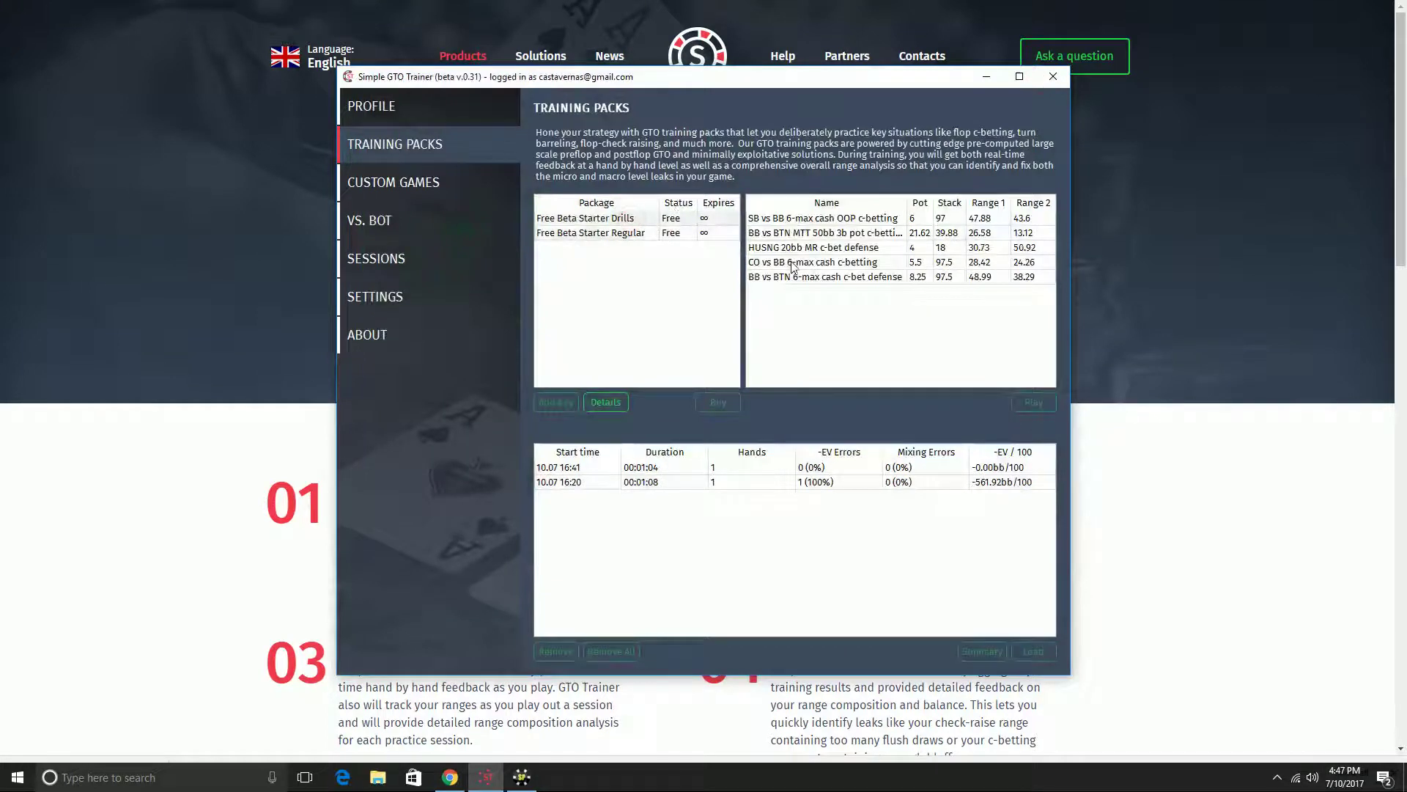
- Look at the CO vs BB 6-max cash c-betting drill and the training modes offered for a new custom game
click(788, 265)
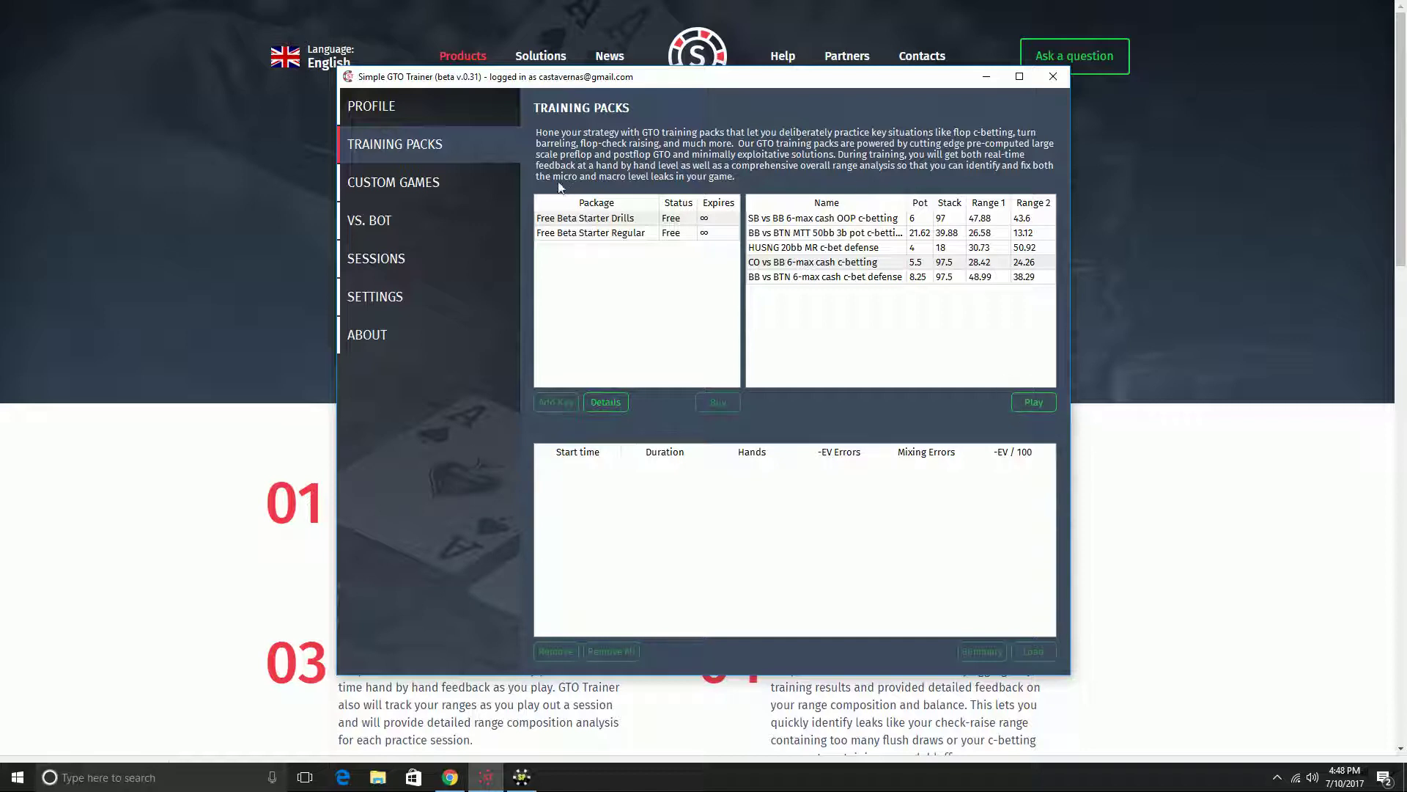
click(477, 183)
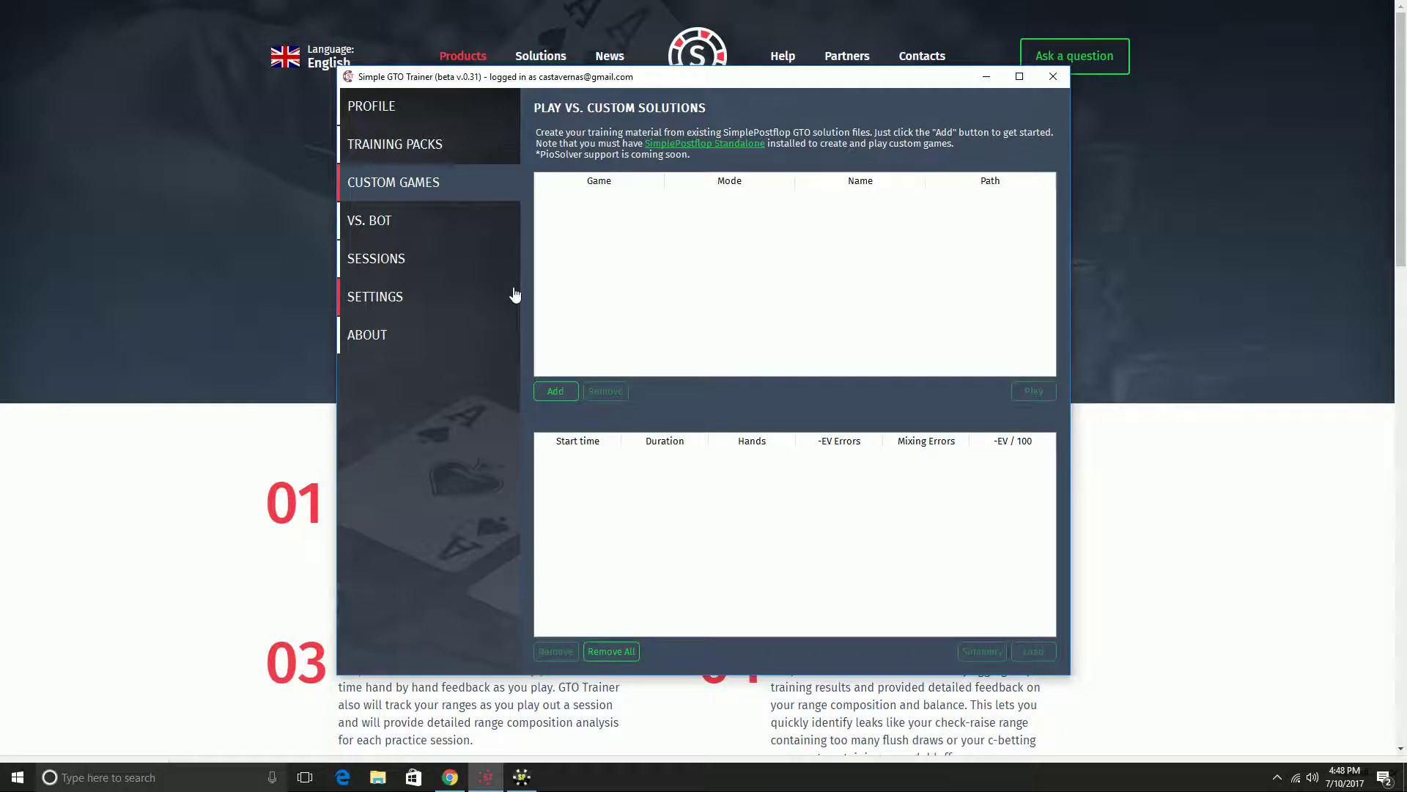
click(555, 391)
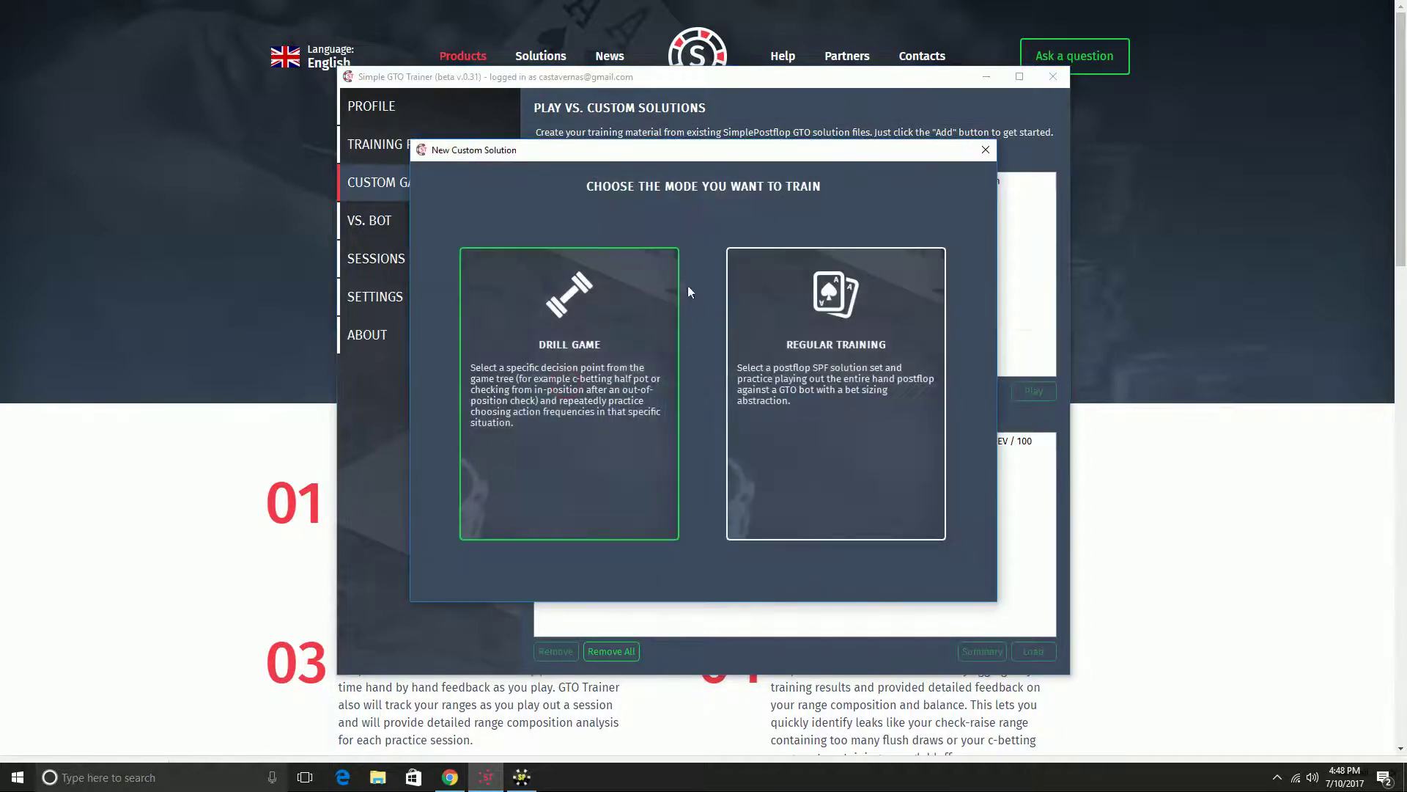
click(985, 150)
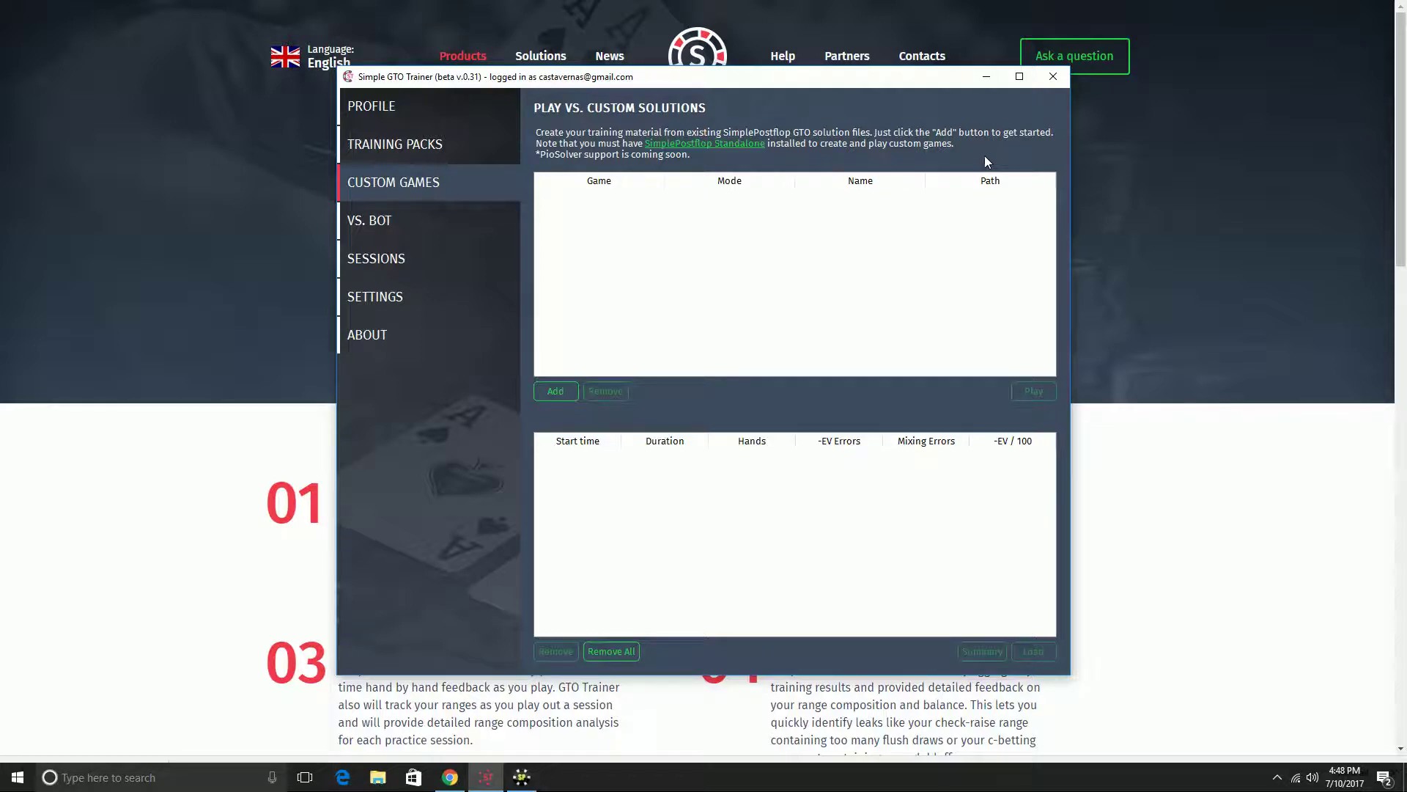
- Create a new custom game in Drill Game mode and name it "UTG vs BB c-betting"
click(555, 390)
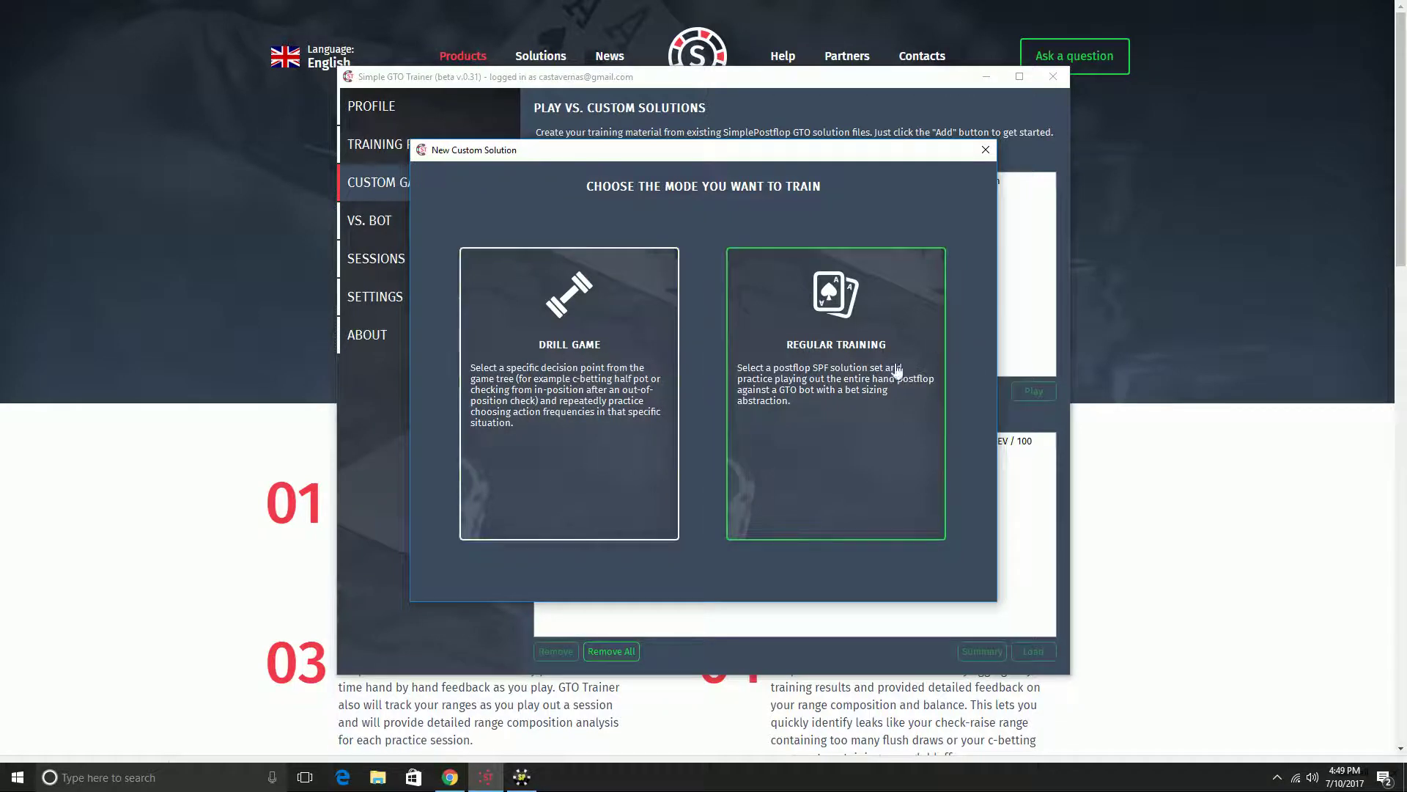
click(636, 390)
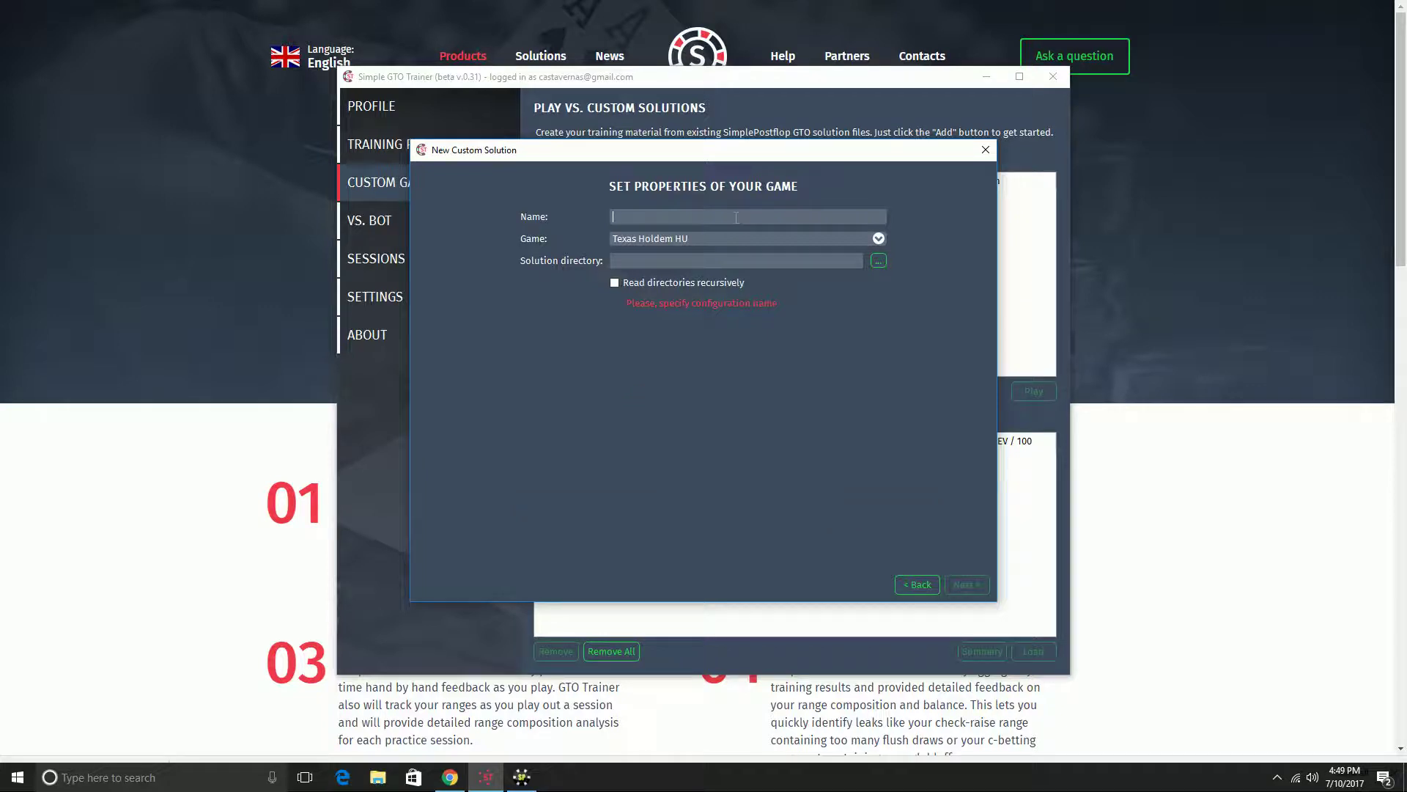
text(UTG vs BB c-betting)
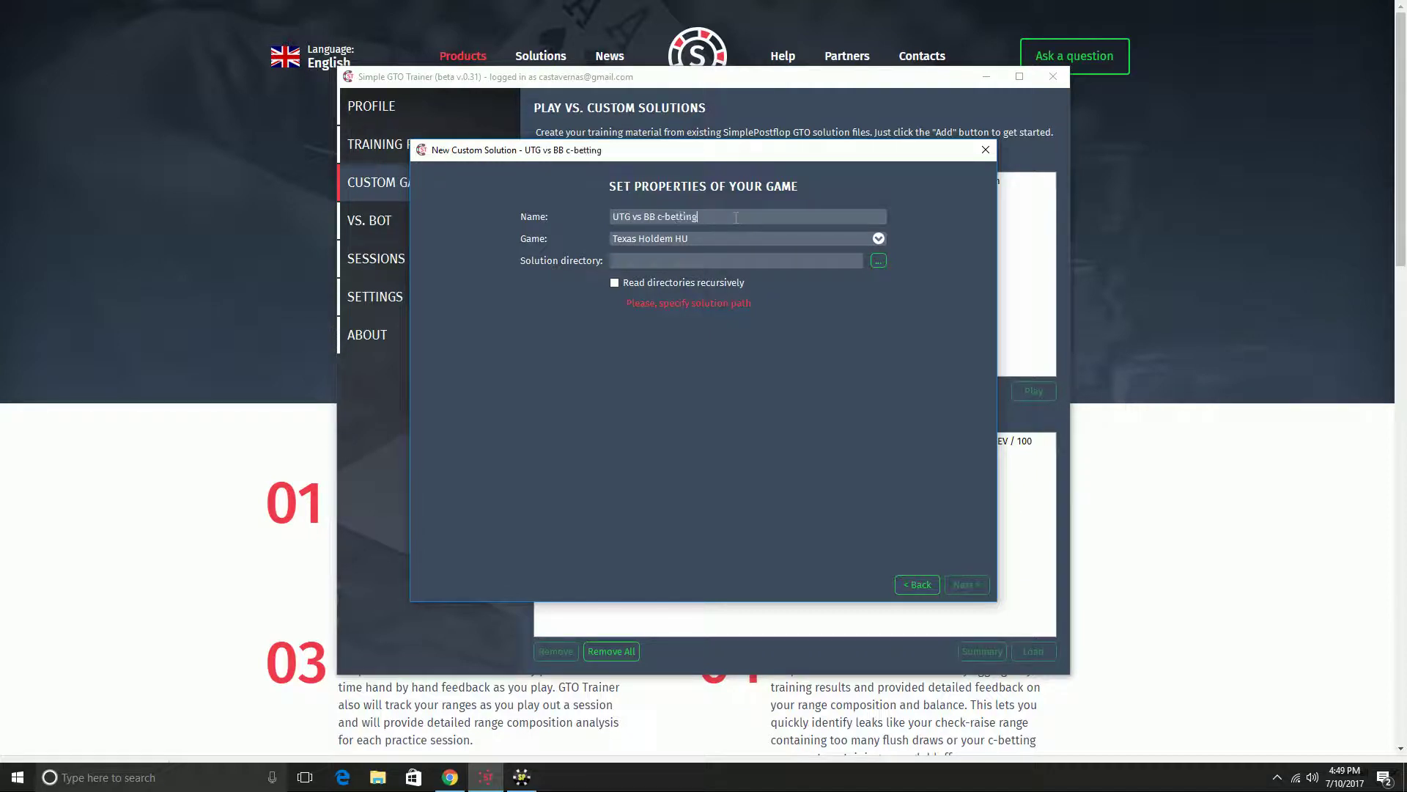
- Browse for the game's solution directory and open the BBvs3xUTG folder in Downloads
click(878, 260)
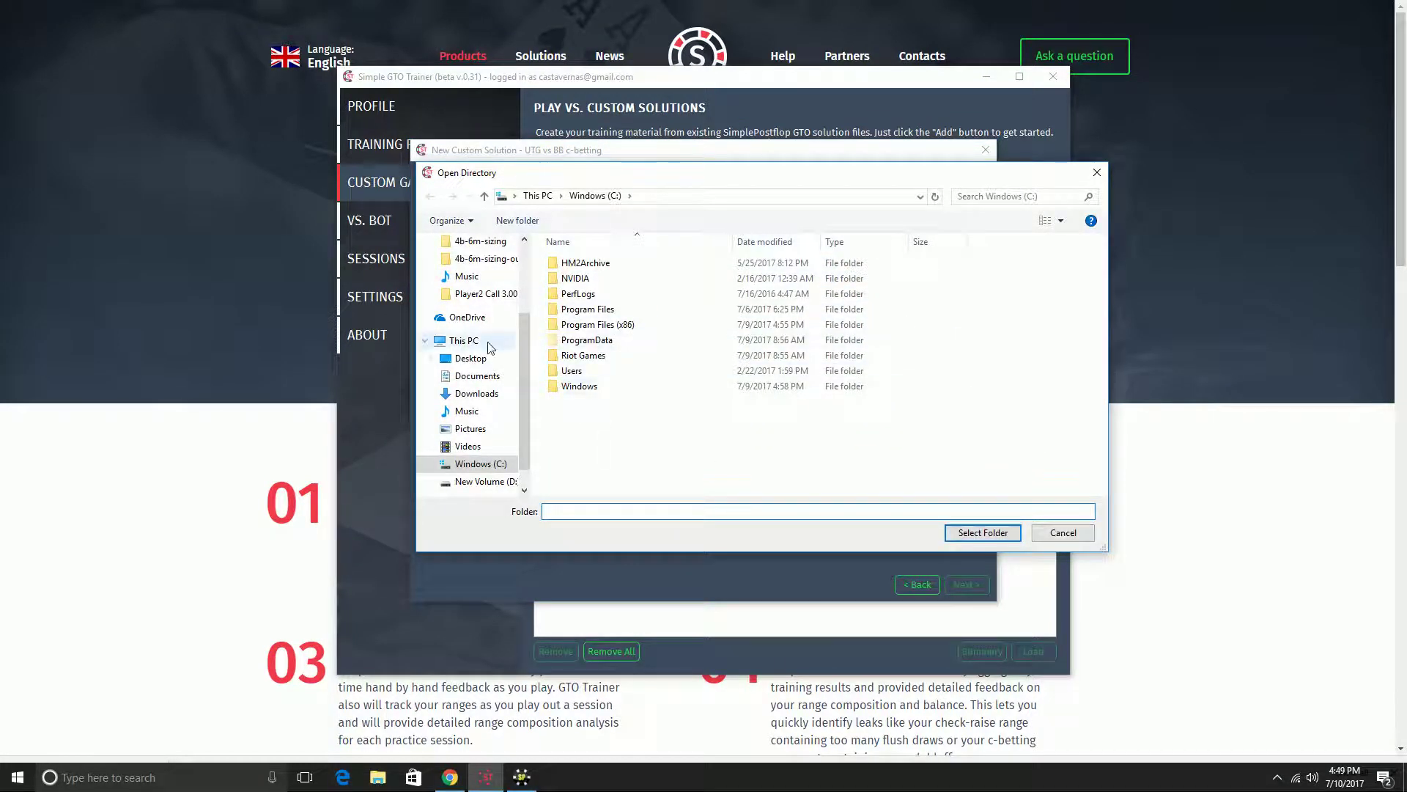
click(475, 394)
click(593, 265)
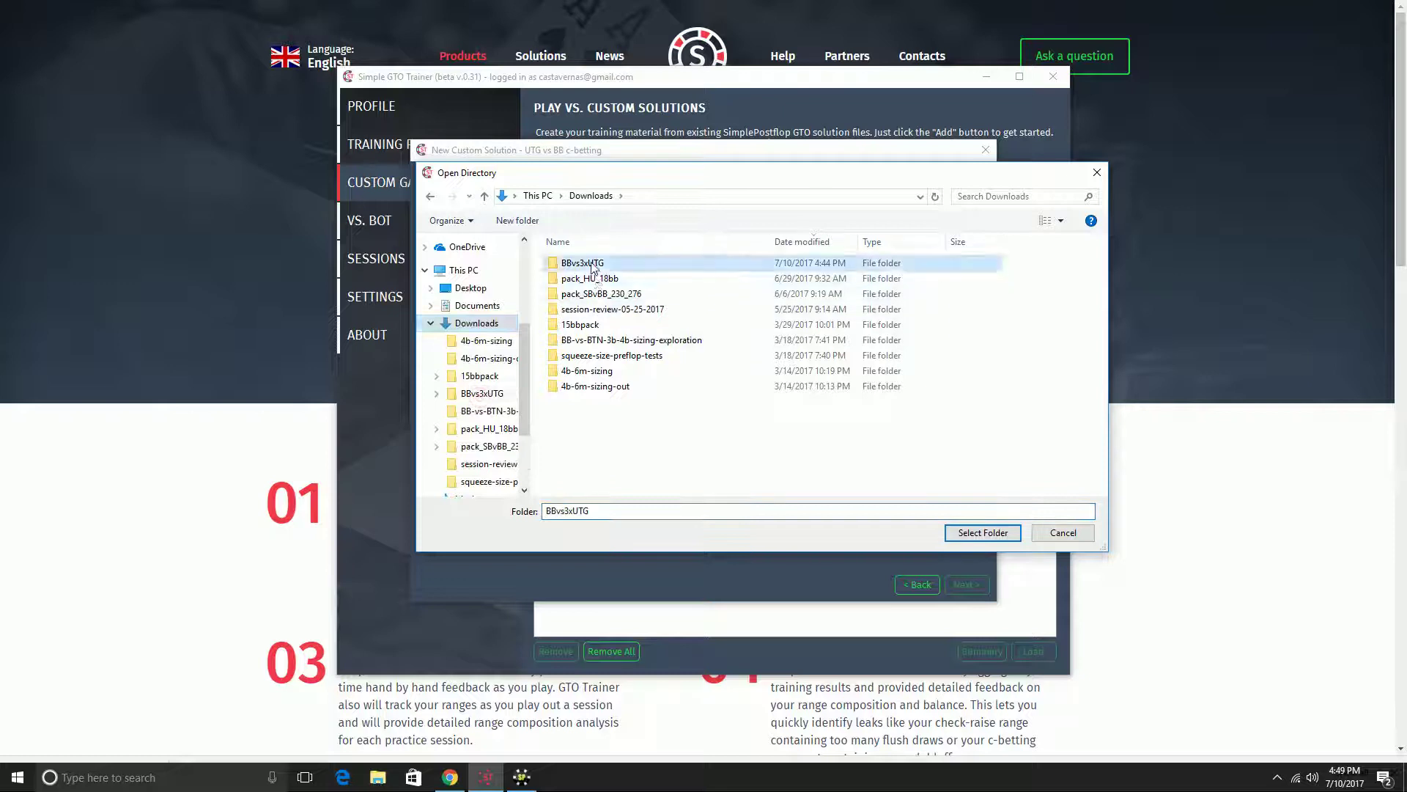
double_click(593, 265)
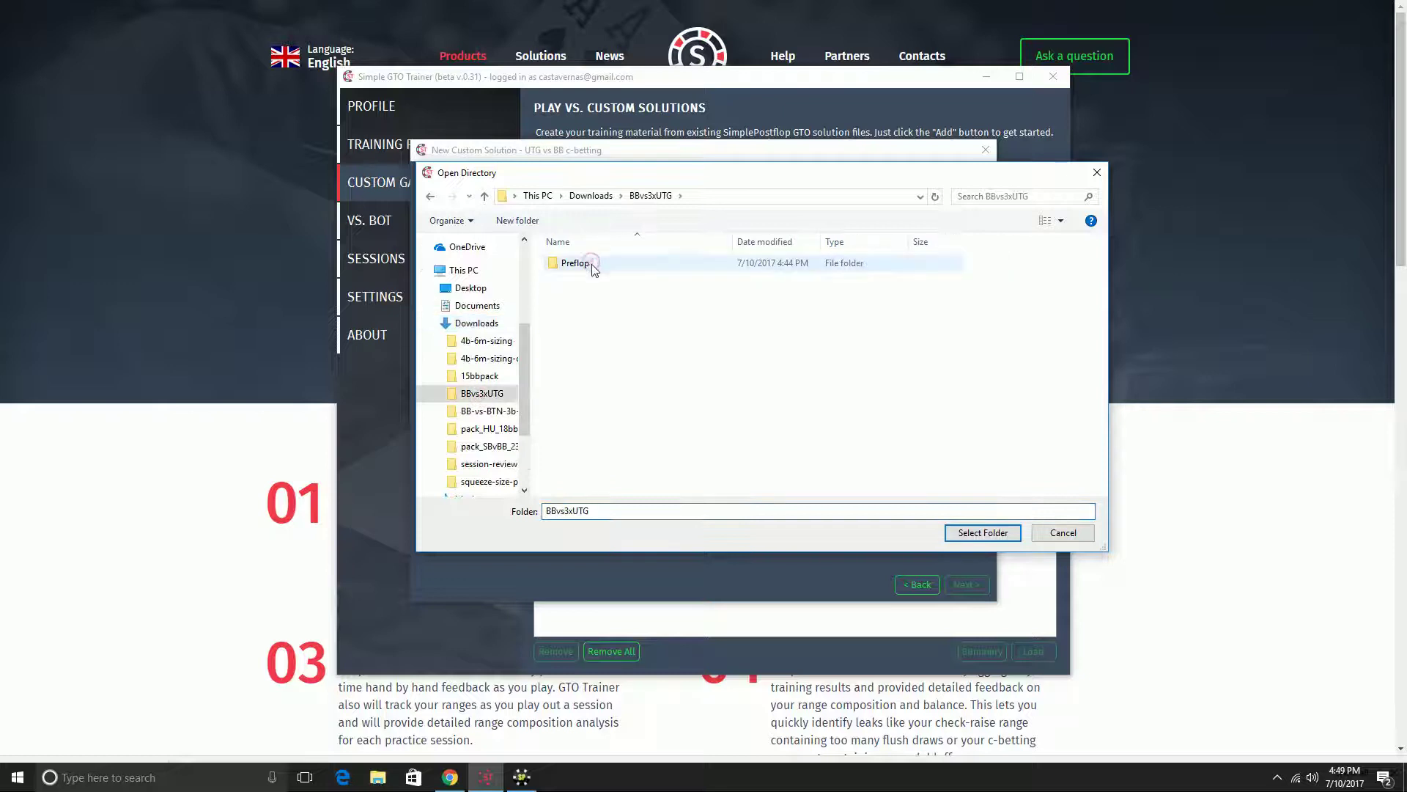
- Switch to Simple Postflop to examine the BBvs3xUTG entry among the preflop situations, and return to the directory selection
click(526, 778)
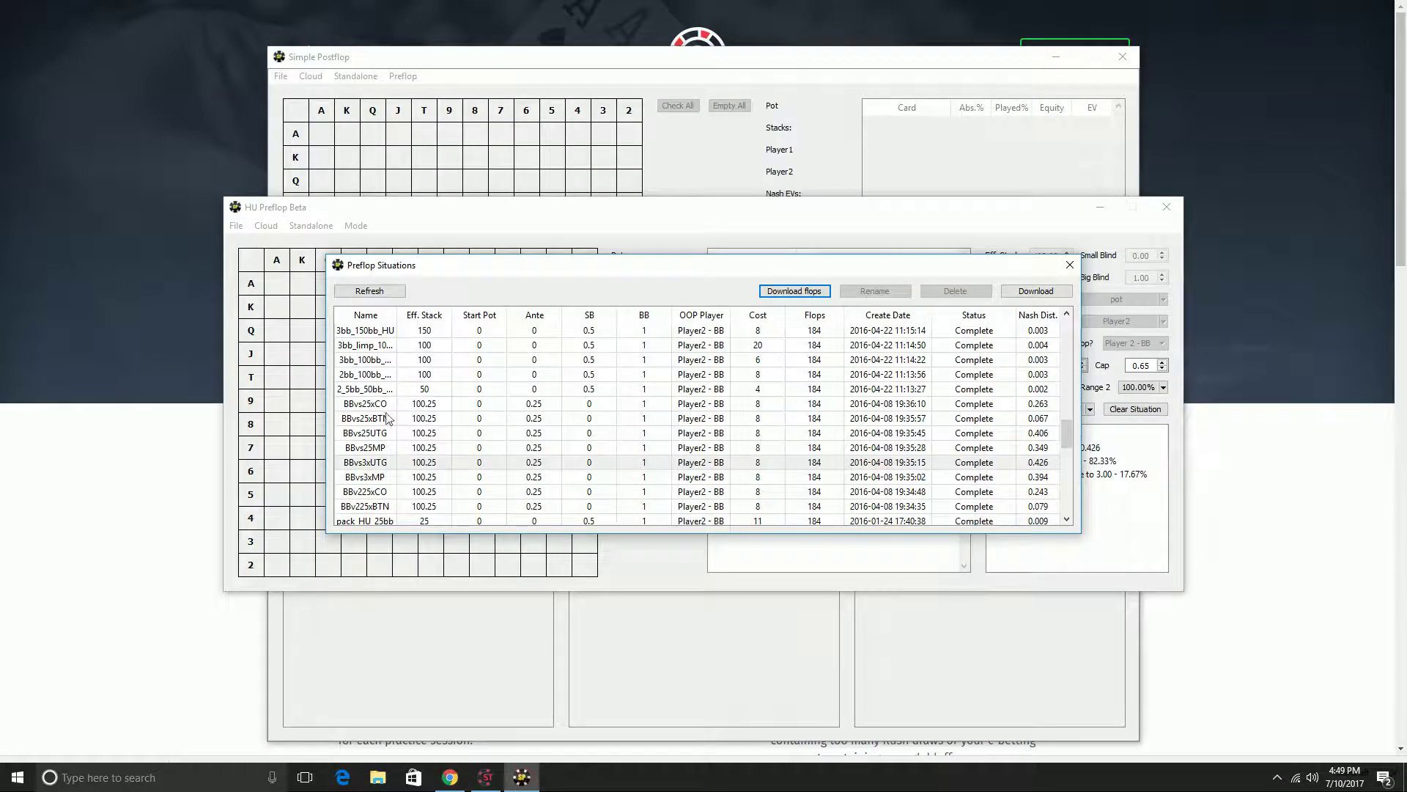
click(404, 463)
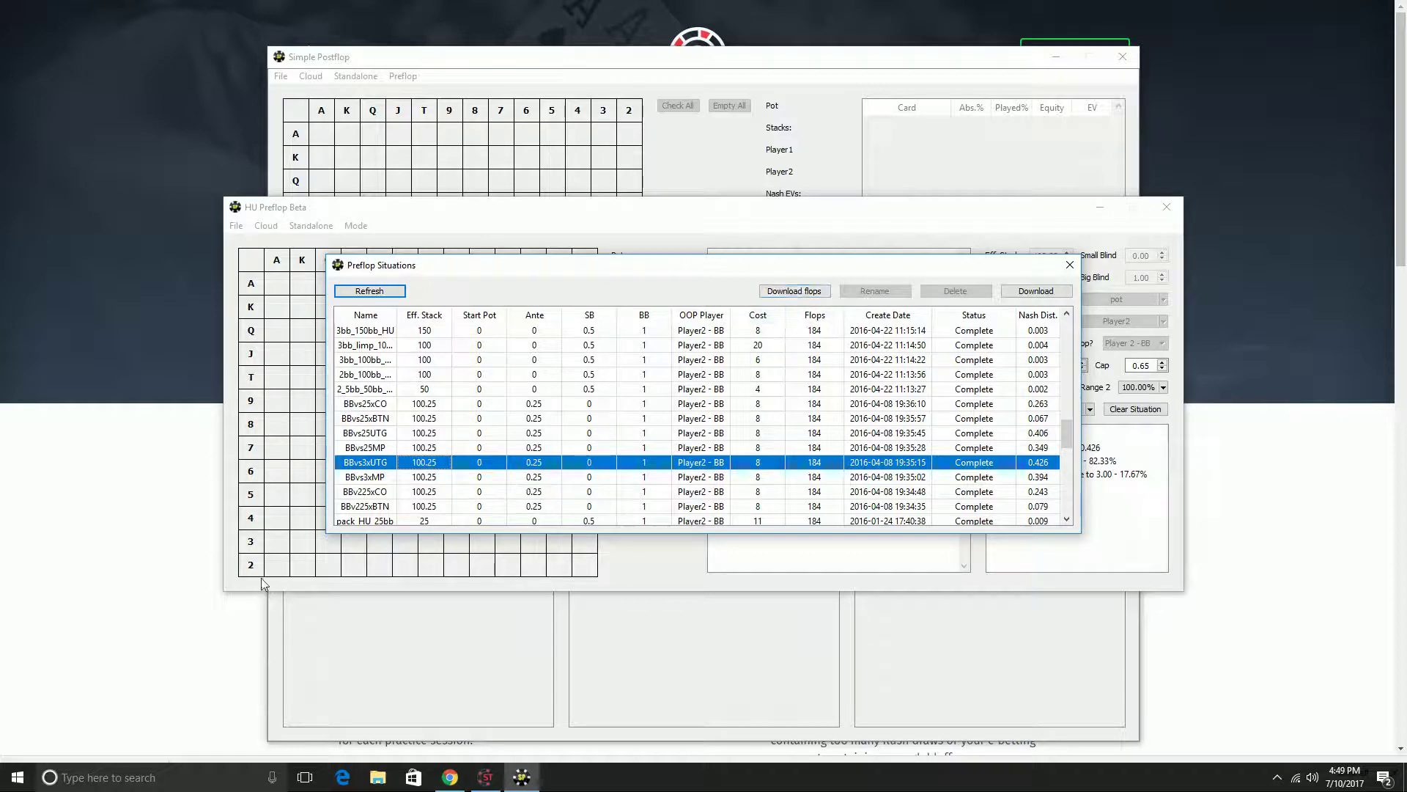
key(alt+Tab)
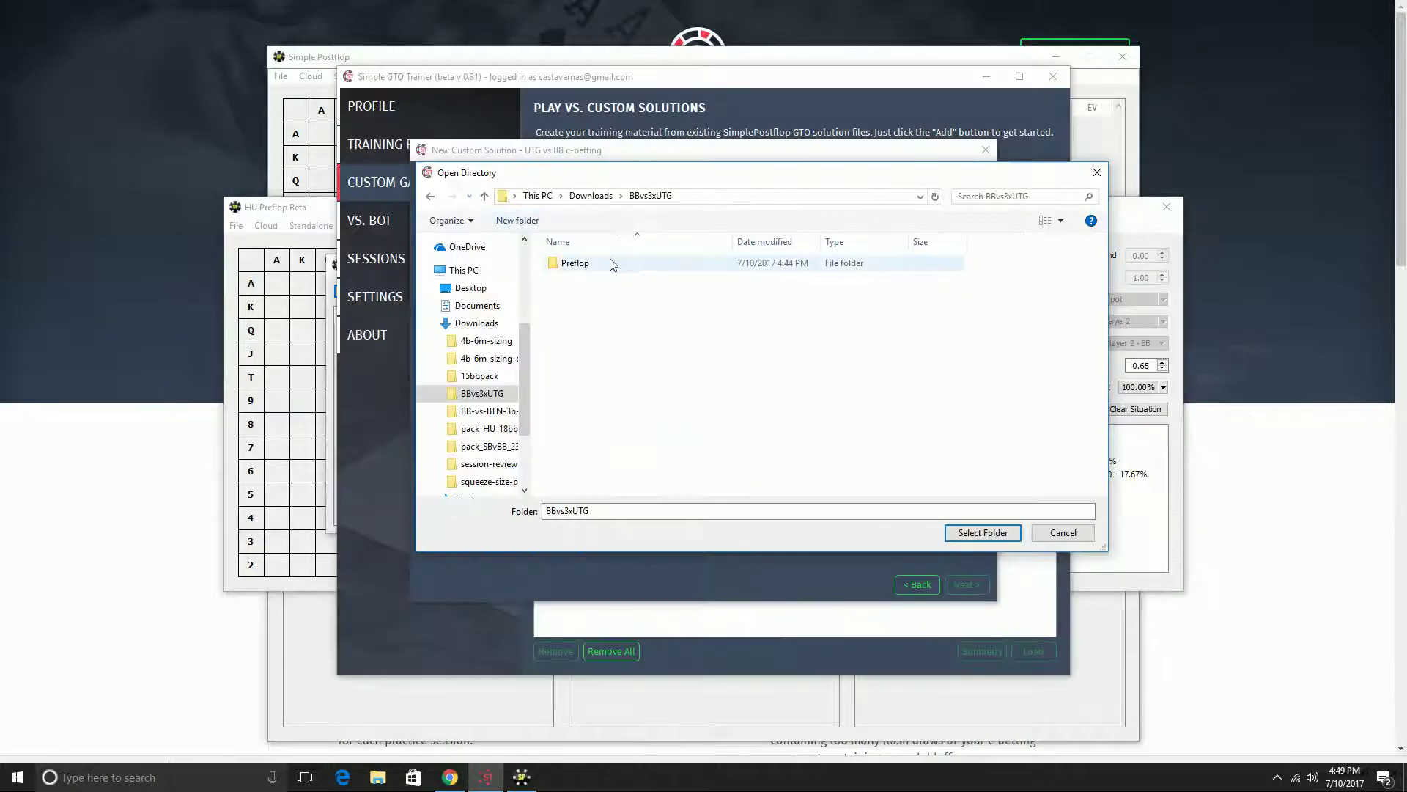
- Set the solution directory to Preflop/Player1 Raise to 3.25/Player2 Call 3.25 within the BBvs3xUTG folder
double_click(575, 262)
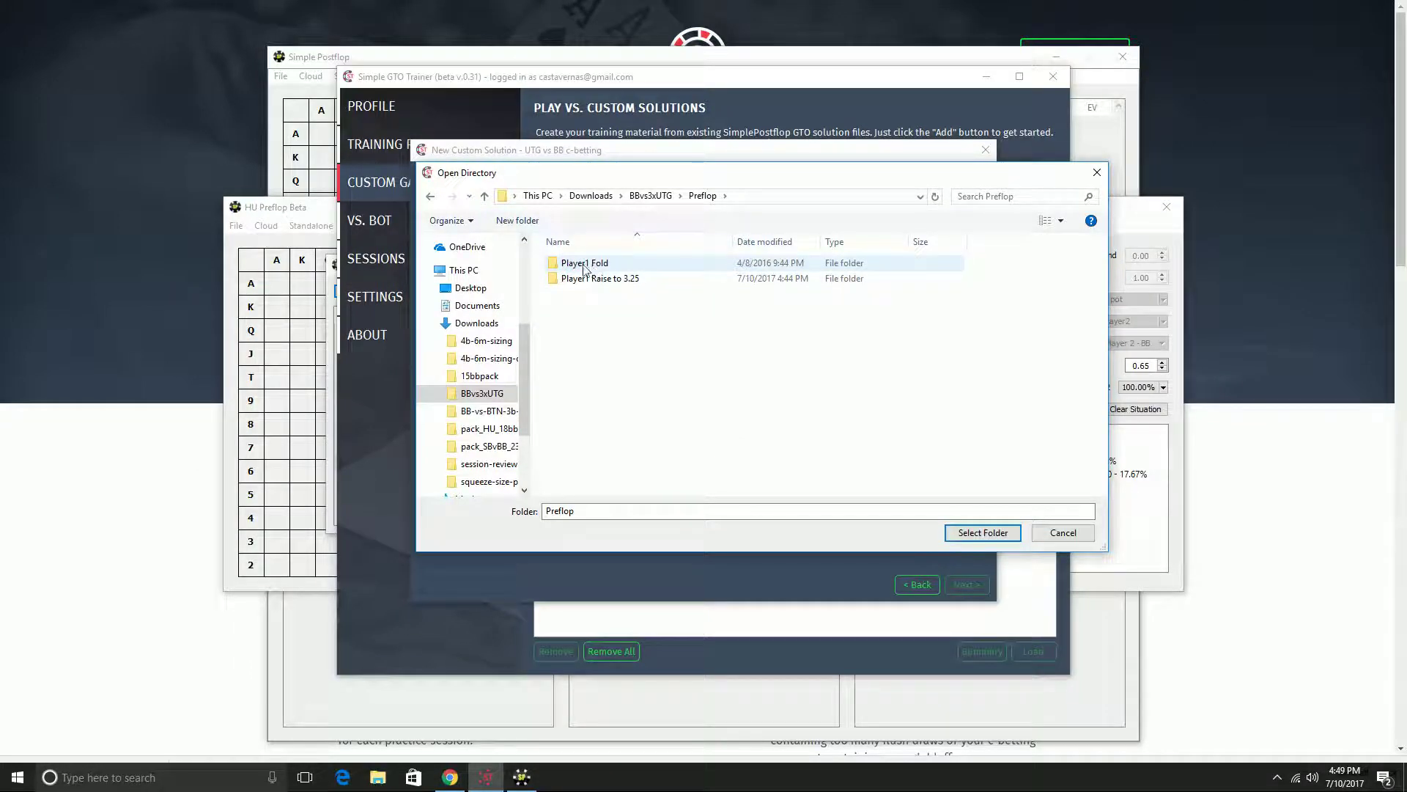
double_click(585, 278)
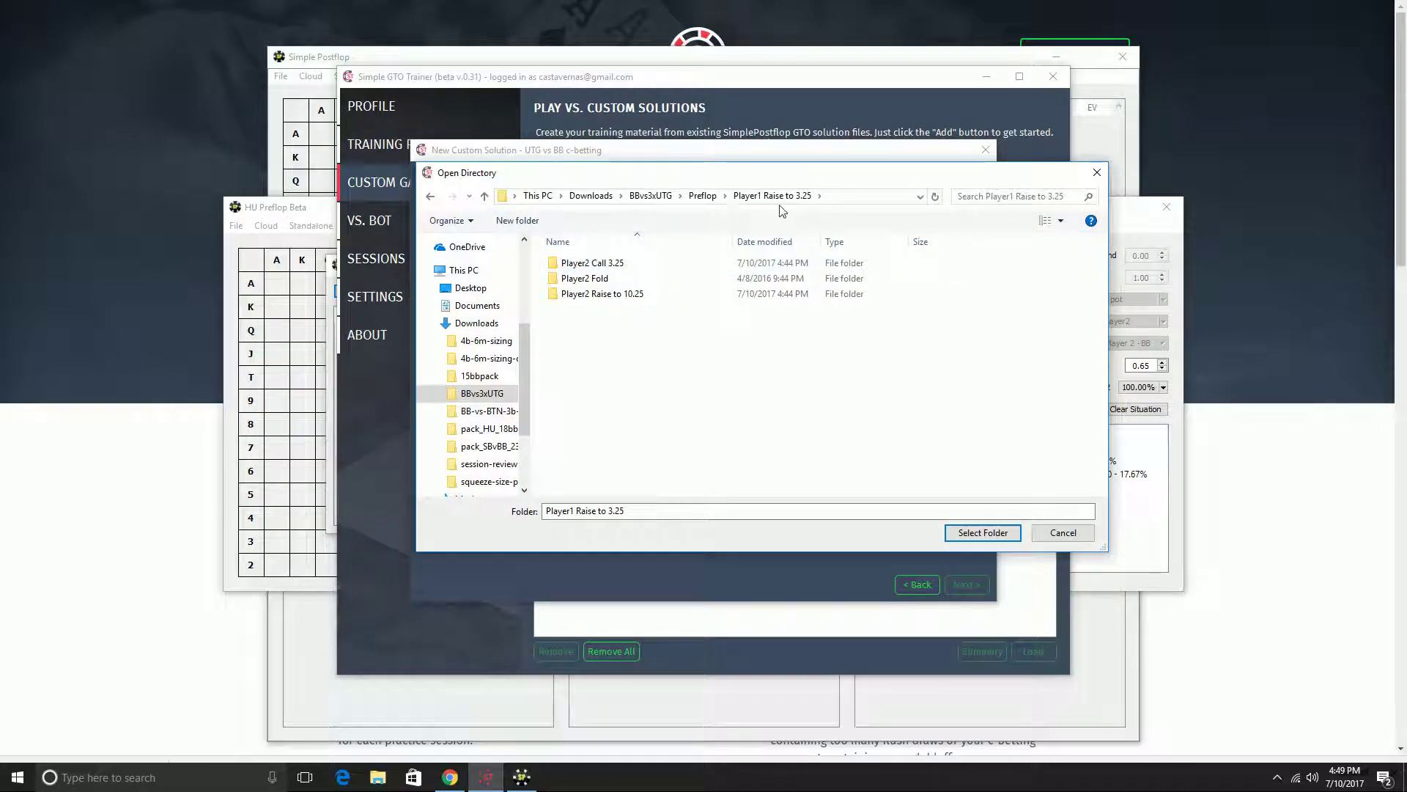
click(650, 262)
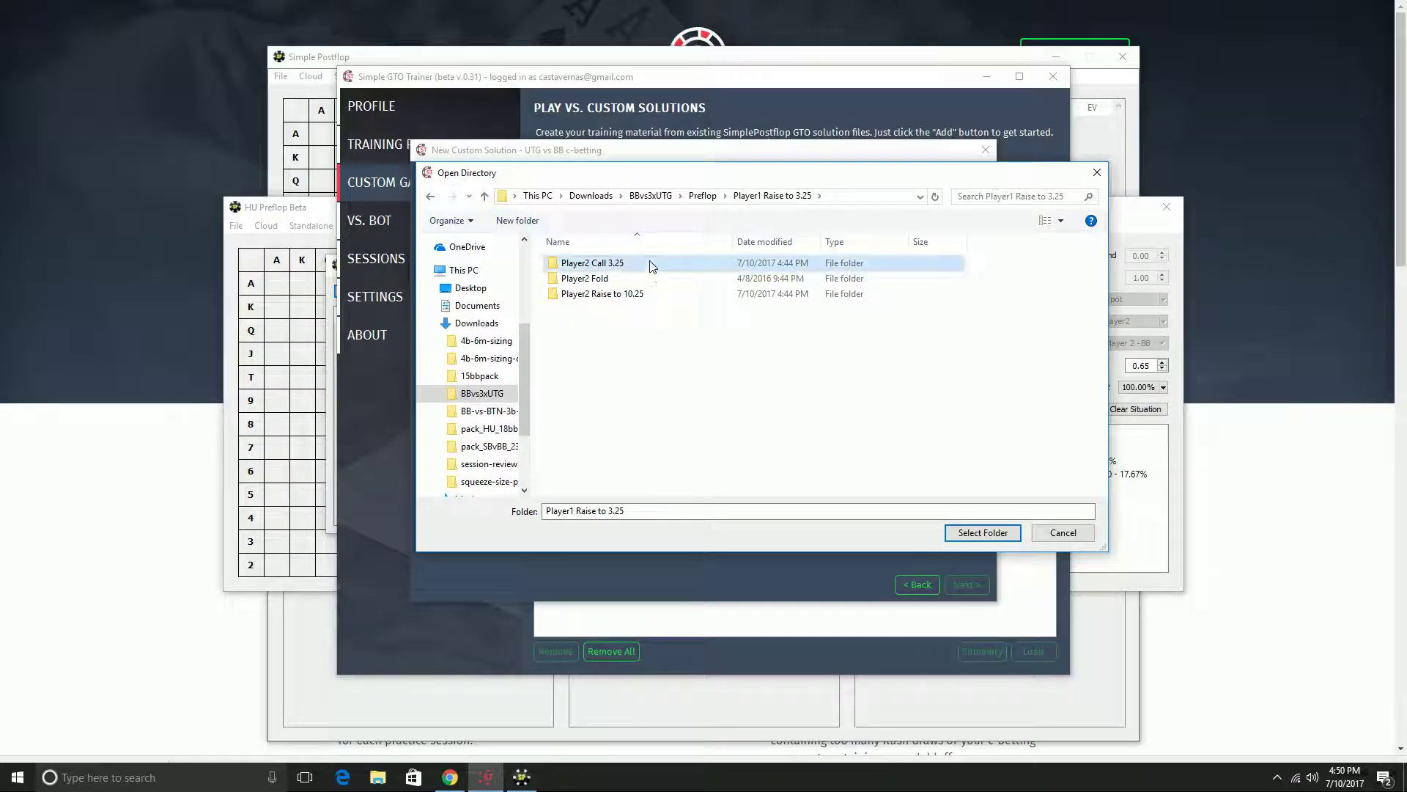
click(983, 533)
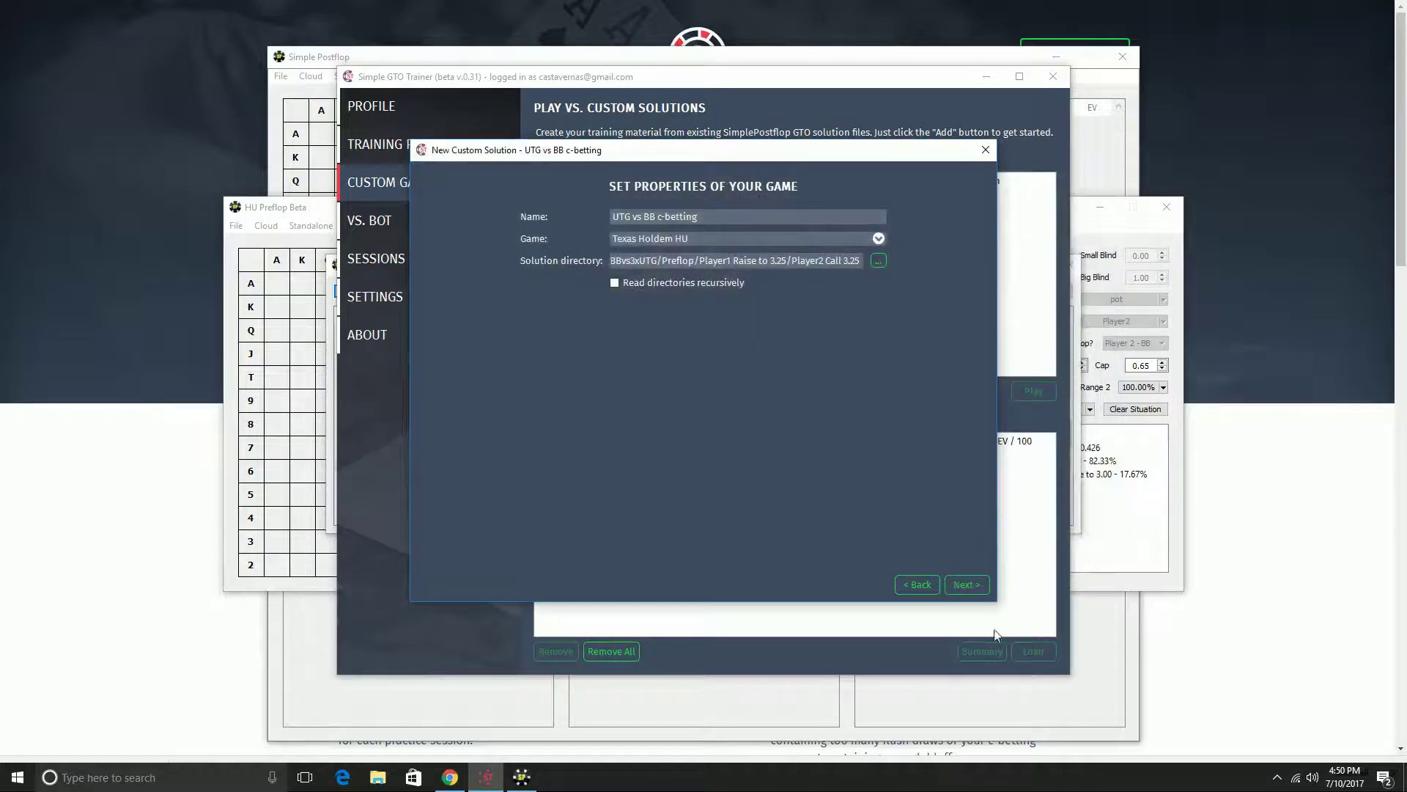
- Choose the Player2 Check flop node of the listed tree as the drill's decision point and save the custom game
click(974, 585)
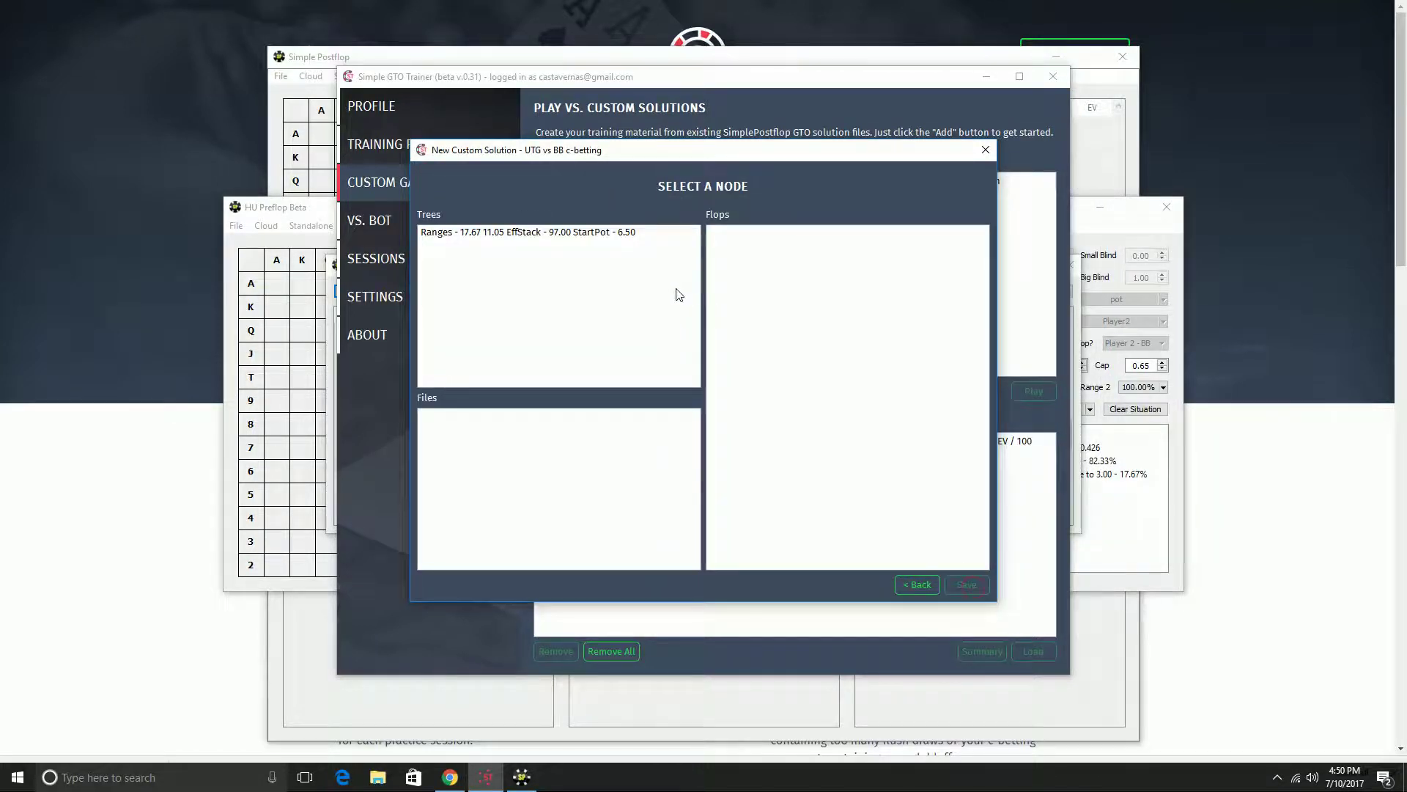
click(594, 235)
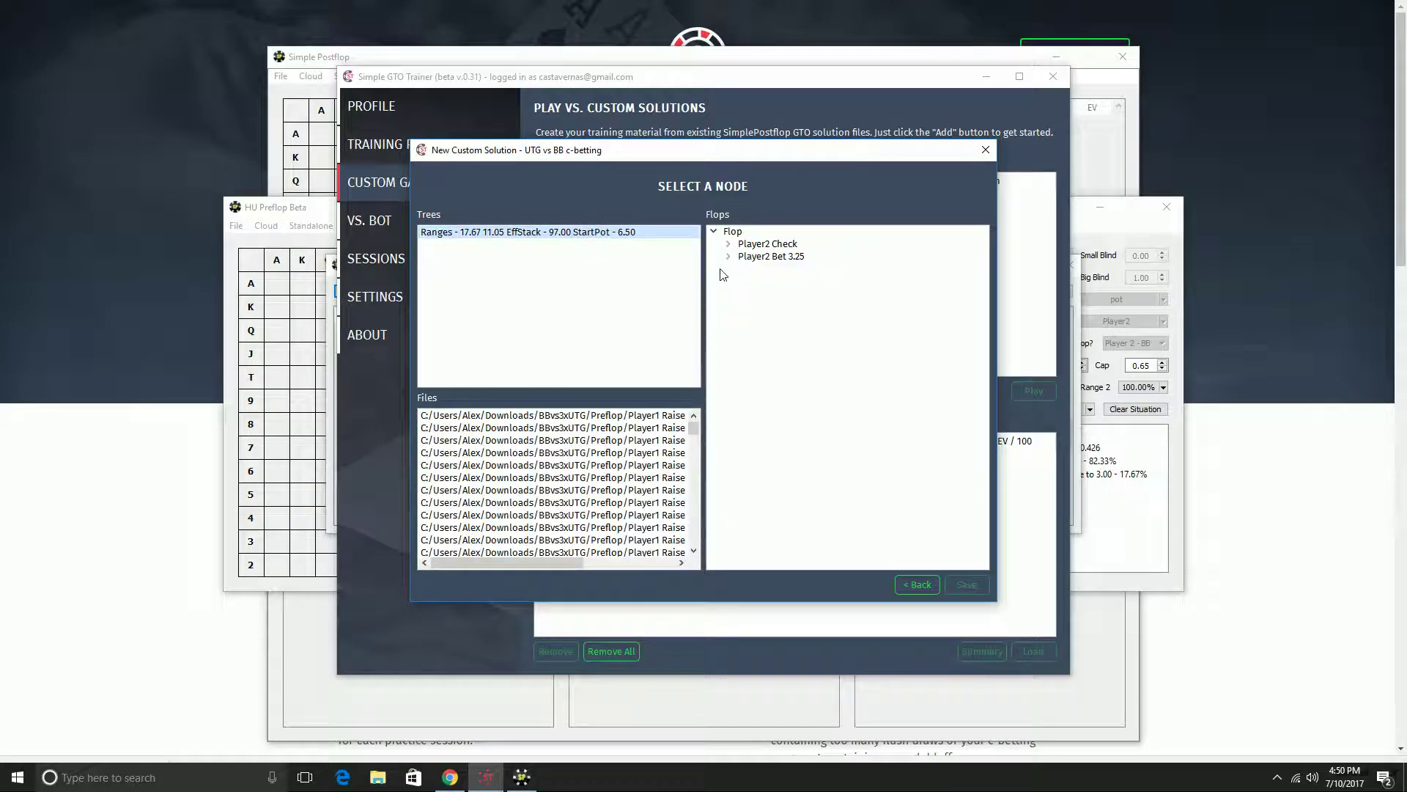
click(728, 243)
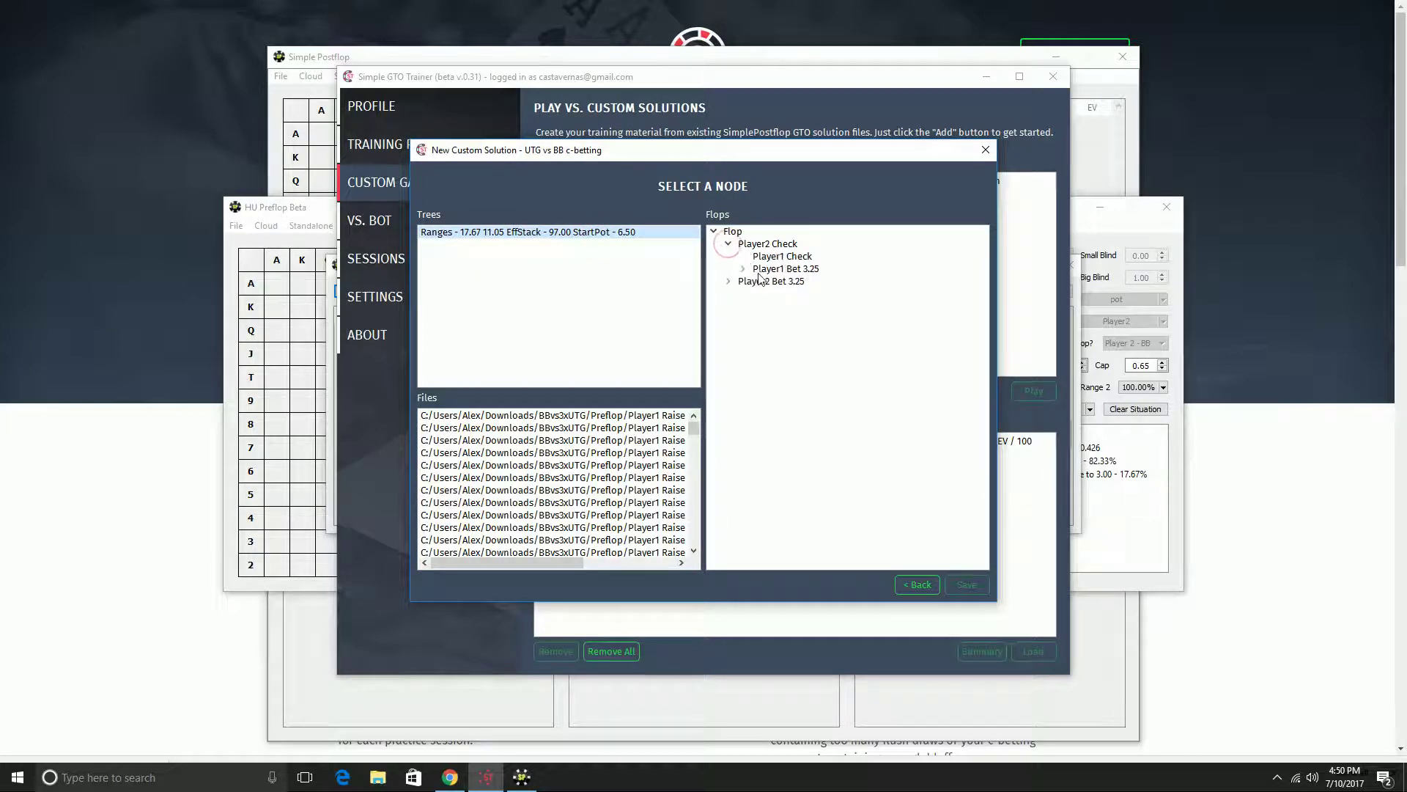
click(775, 246)
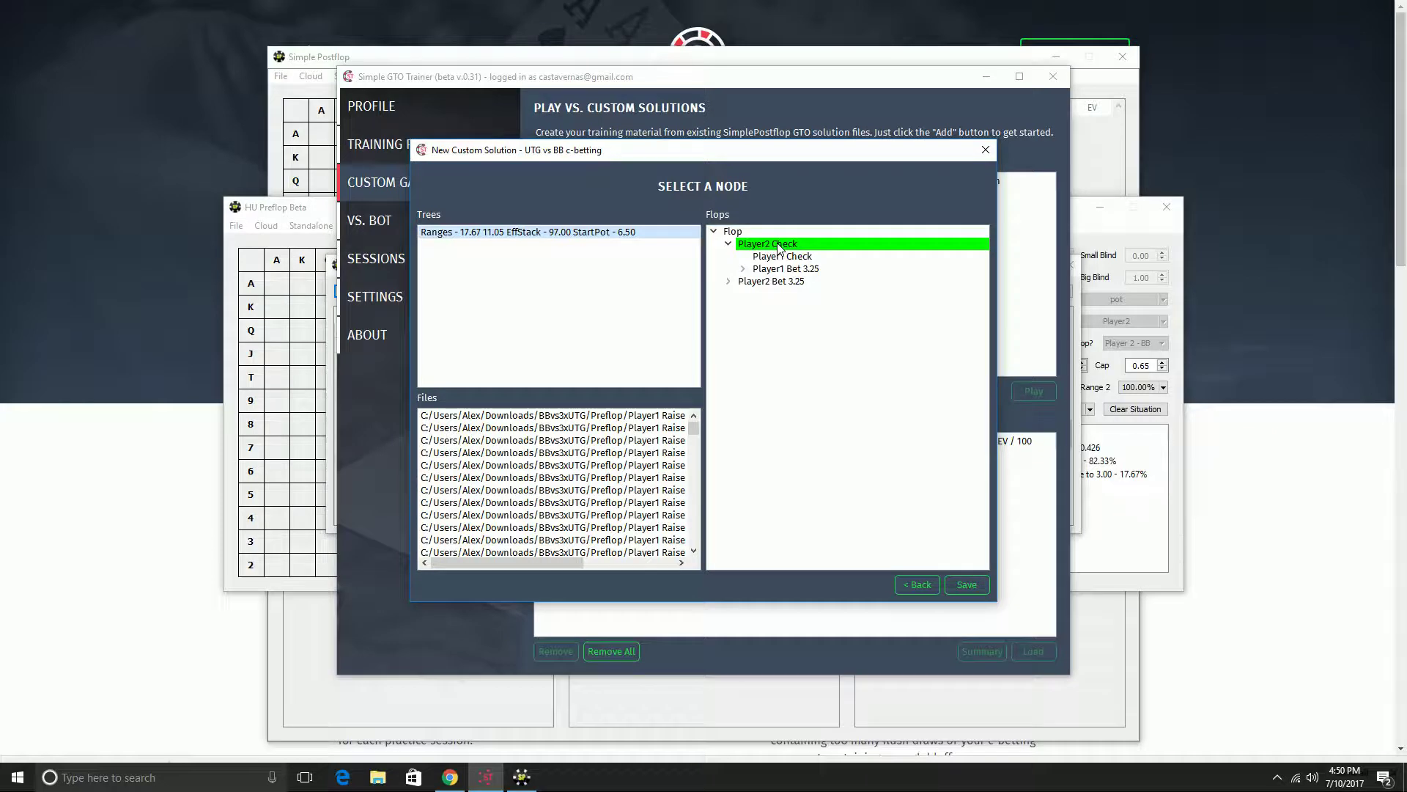
click(967, 585)
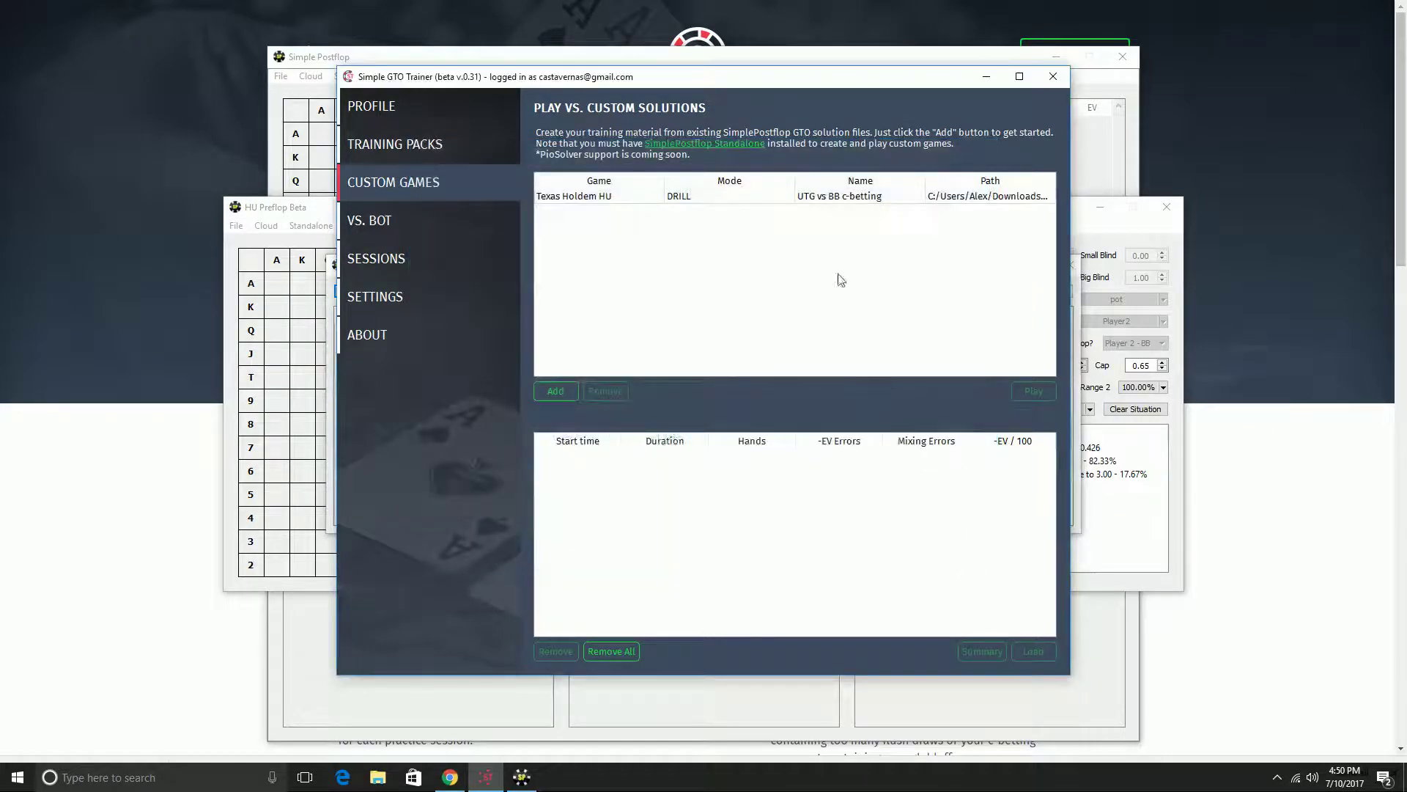
- Start the UTG vs BB c-betting drill and inspect the hero's and villain's ranges
click(1037, 392)
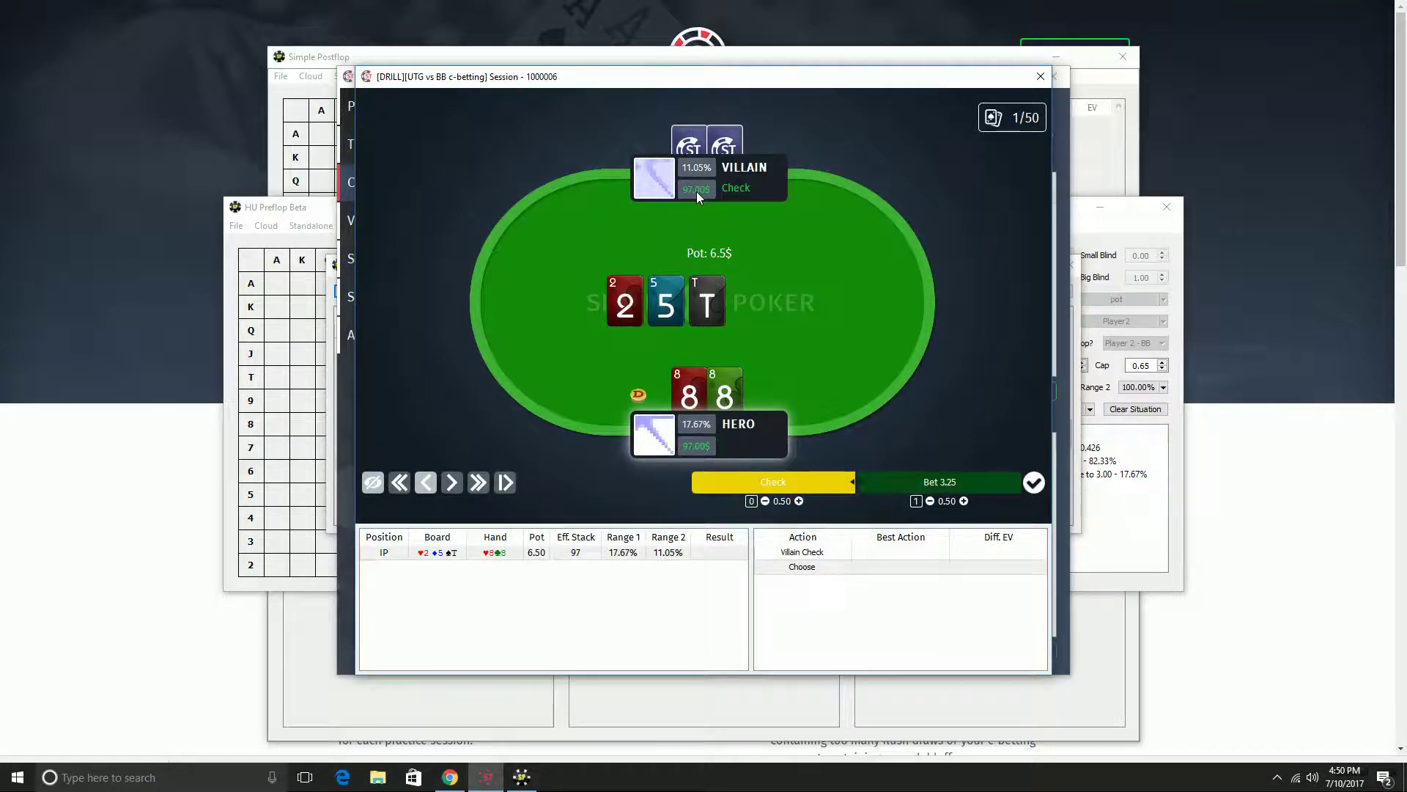
click(654, 434)
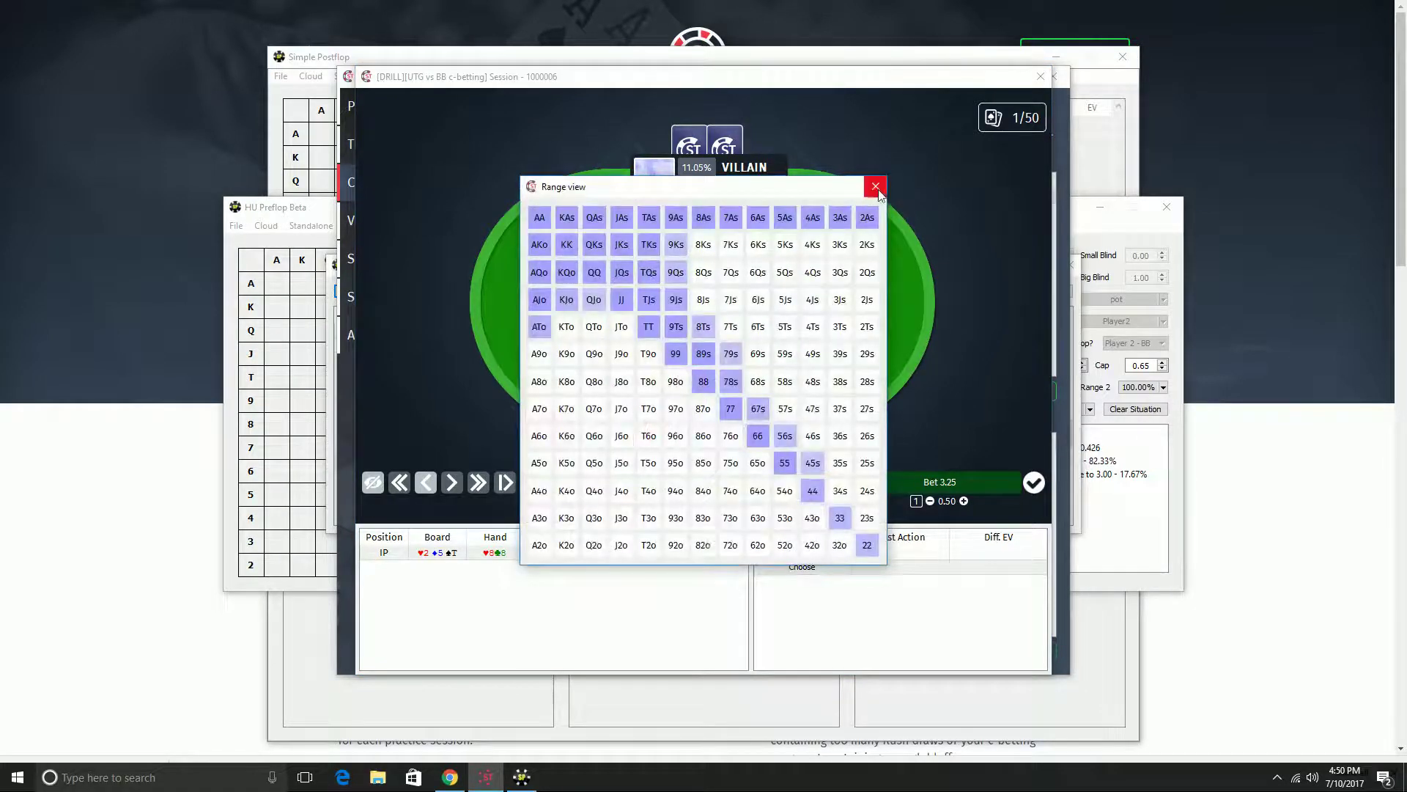
click(875, 186)
click(662, 195)
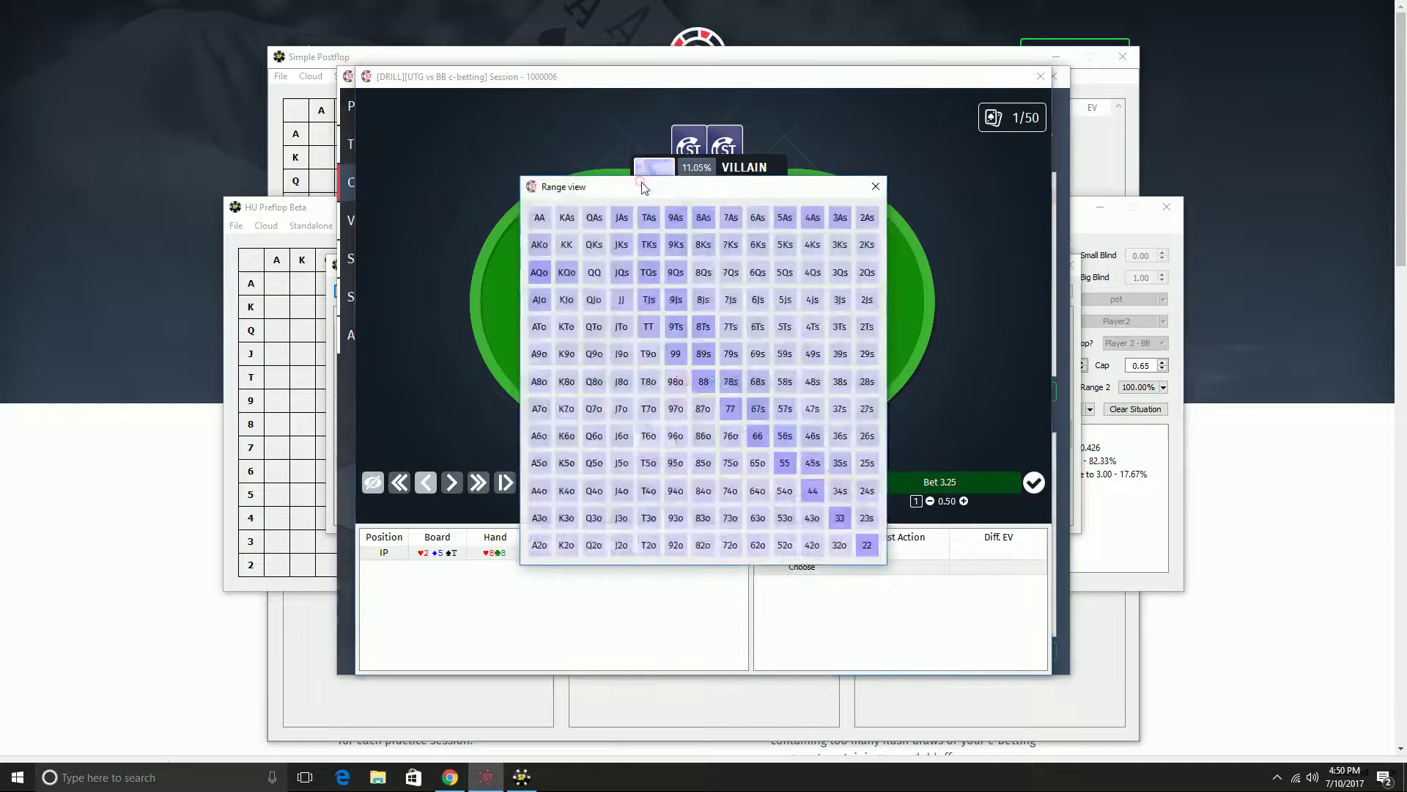
click(876, 186)
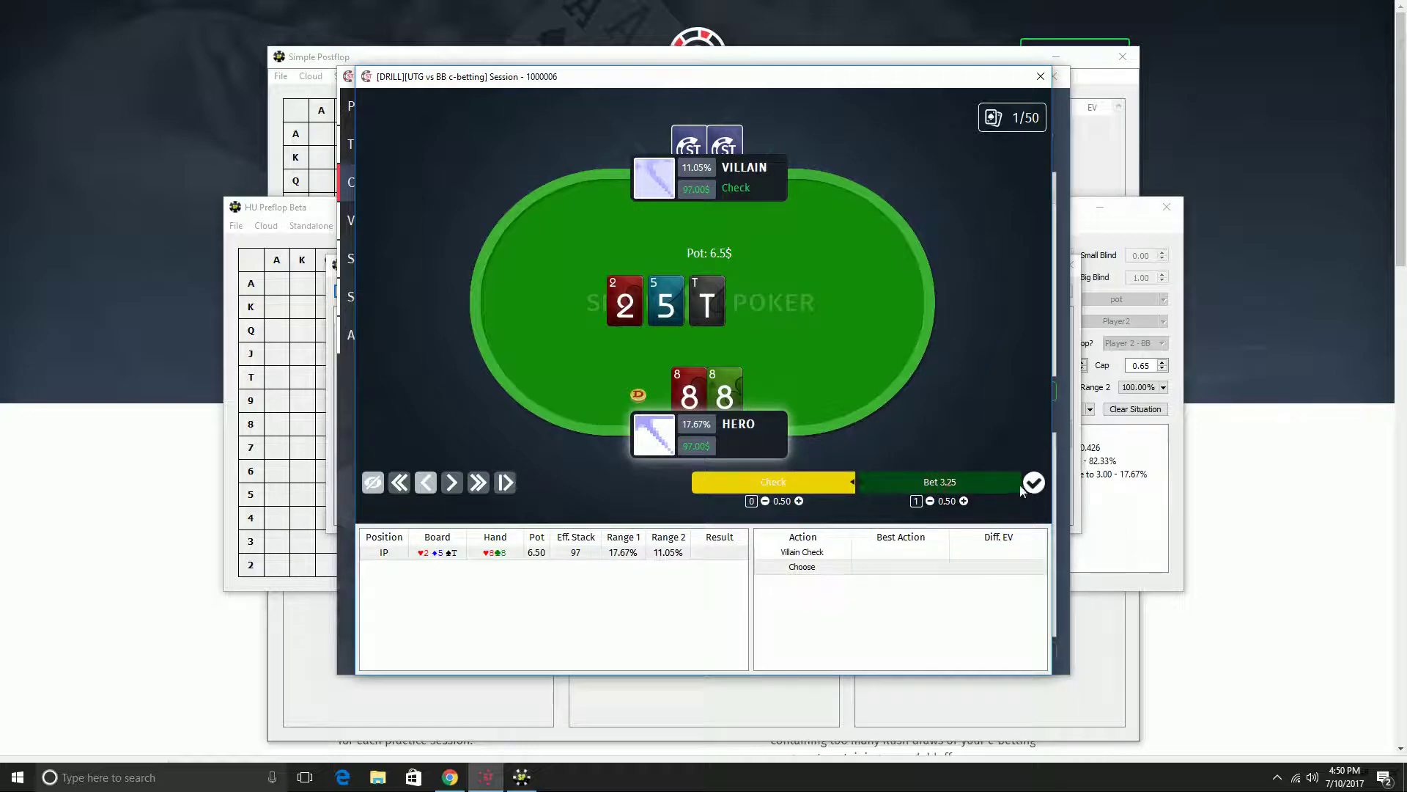
- Answer the first drill hand with Bet 3.25 at a frequency of 1.00 and review its best action before leaving the session
click(988, 482)
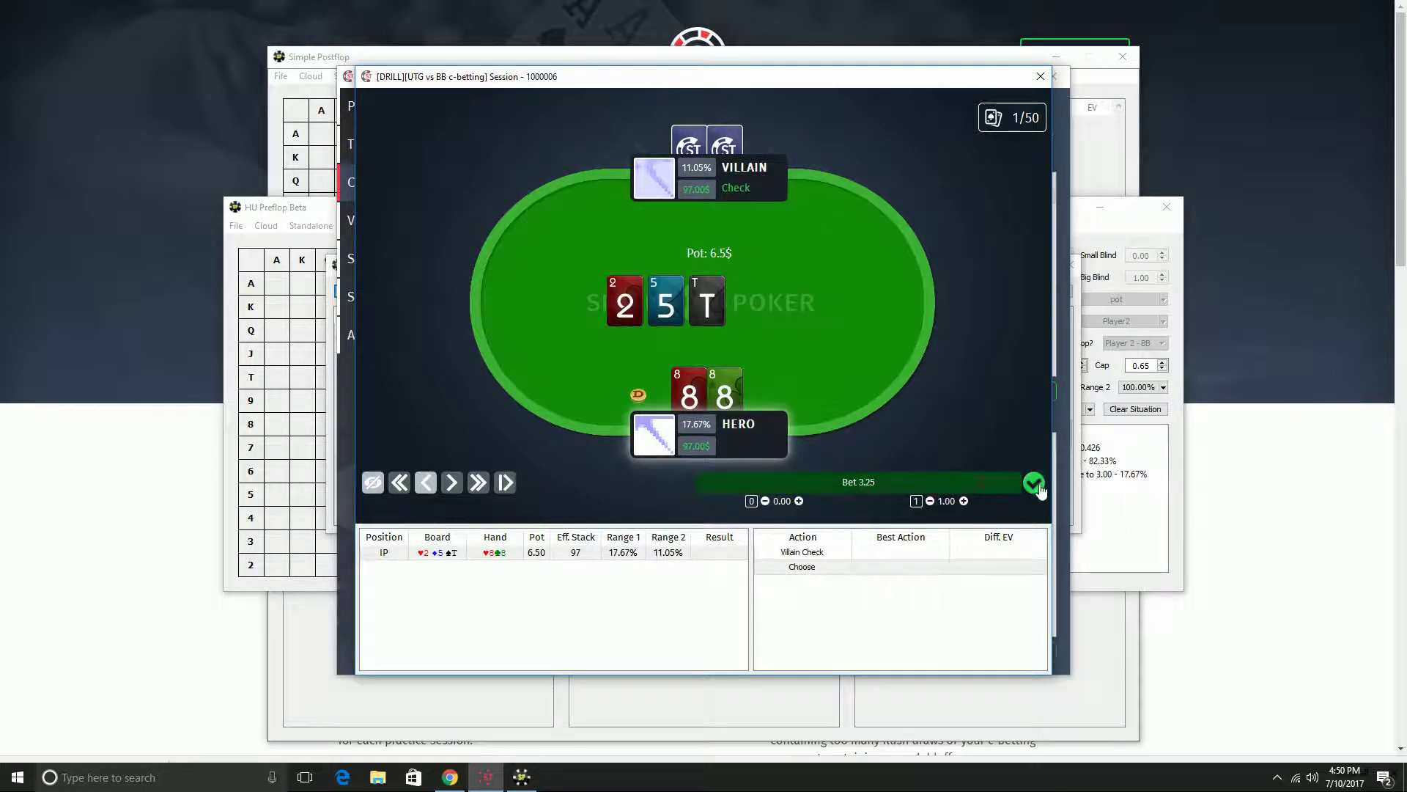
click(1035, 484)
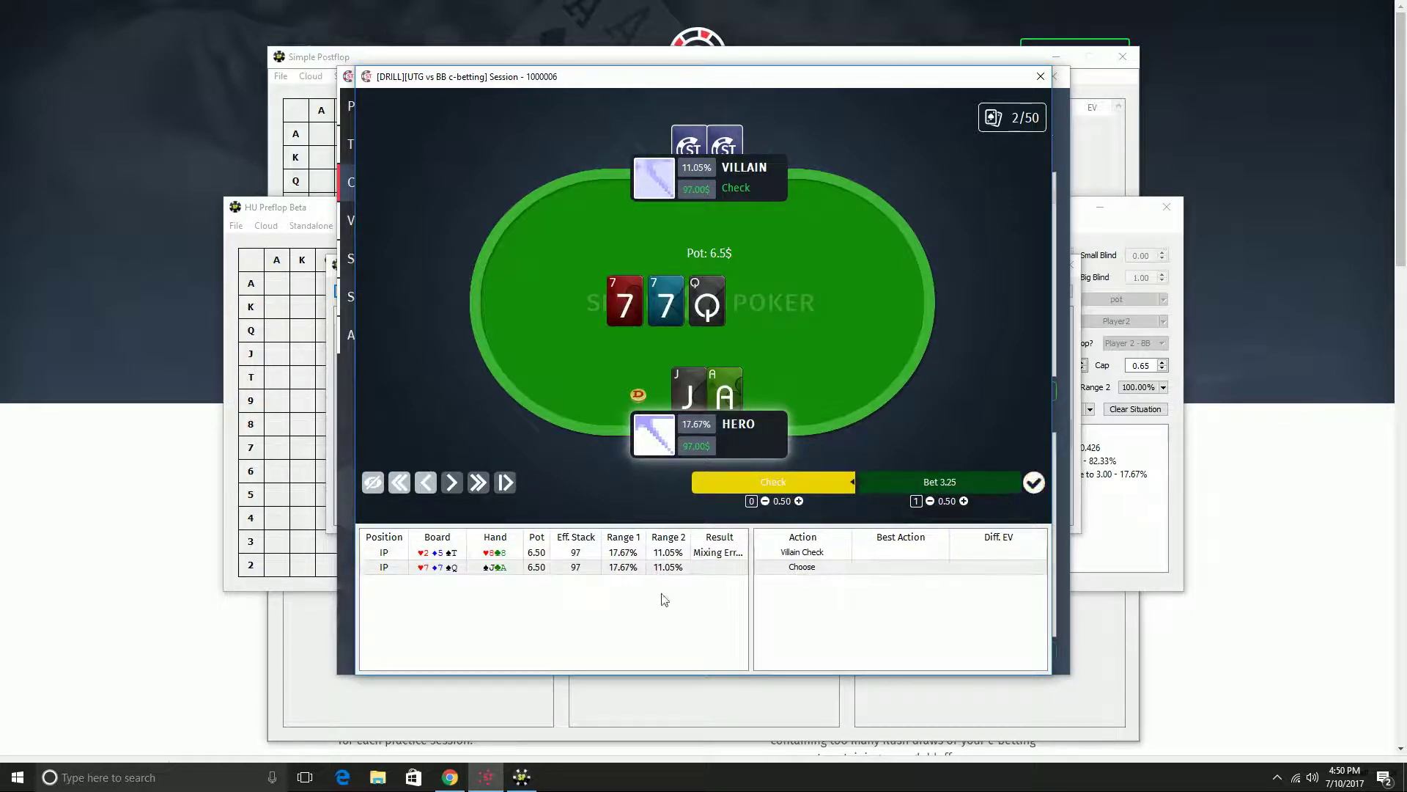
click(725, 553)
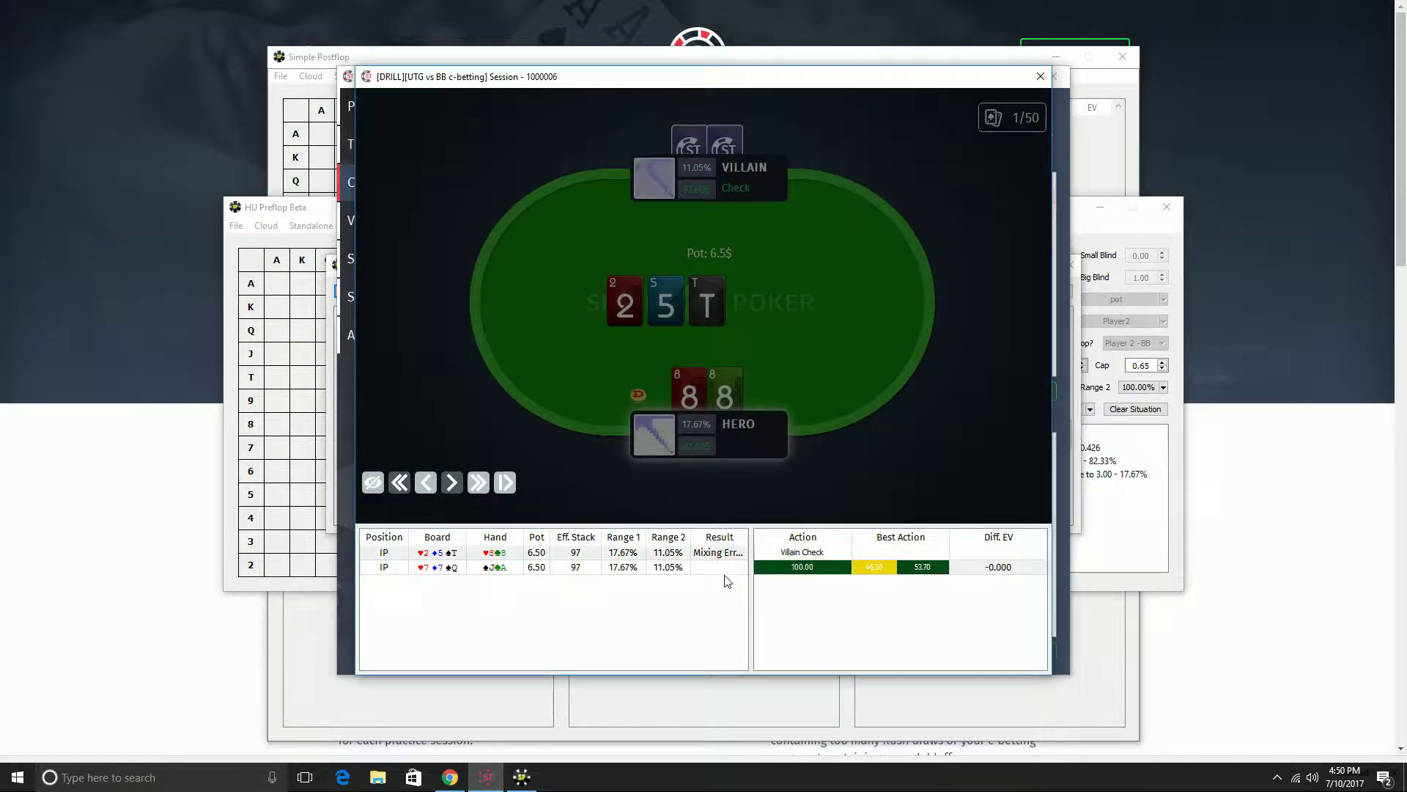
click(1041, 77)
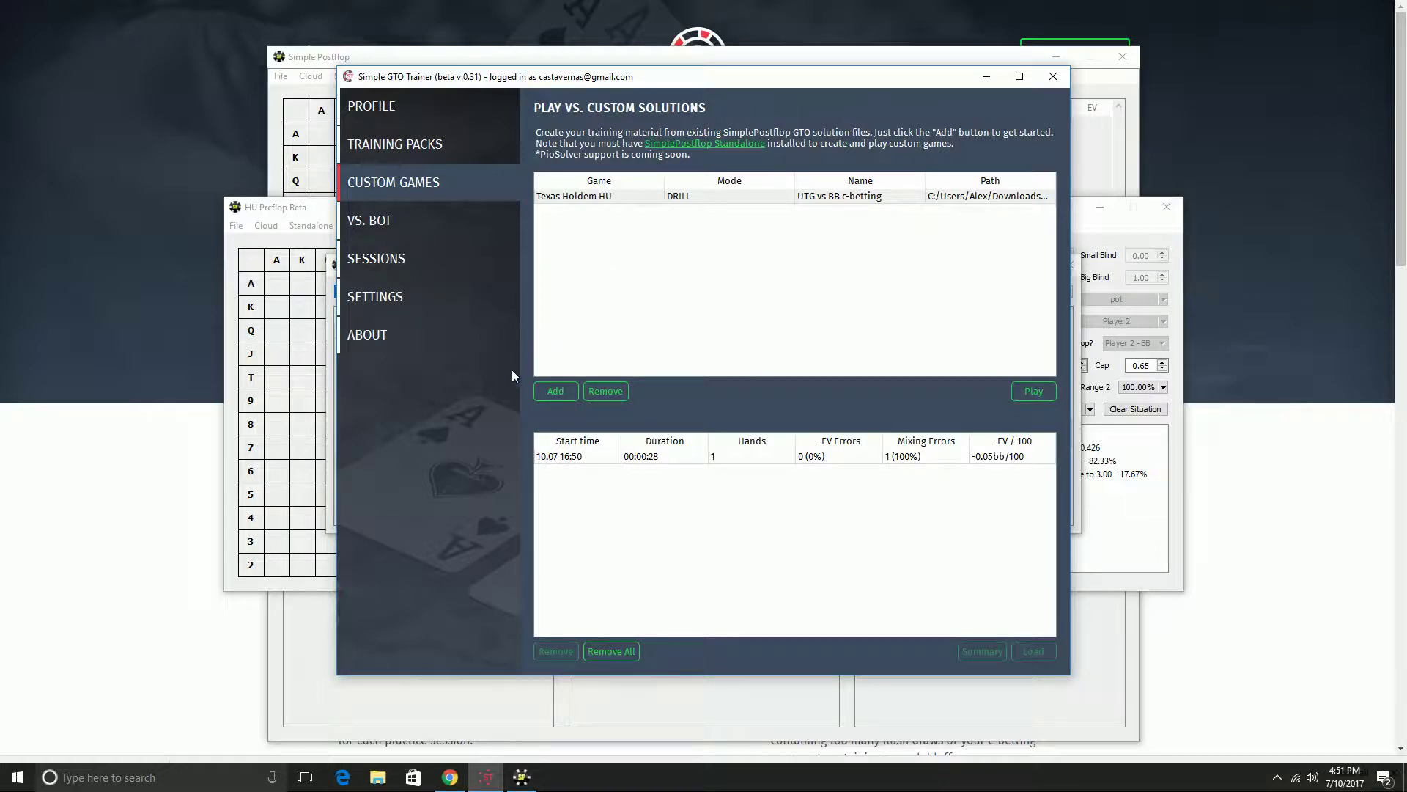
- Examine the available engine accuracy options in the application settings without changing the selection
click(383, 305)
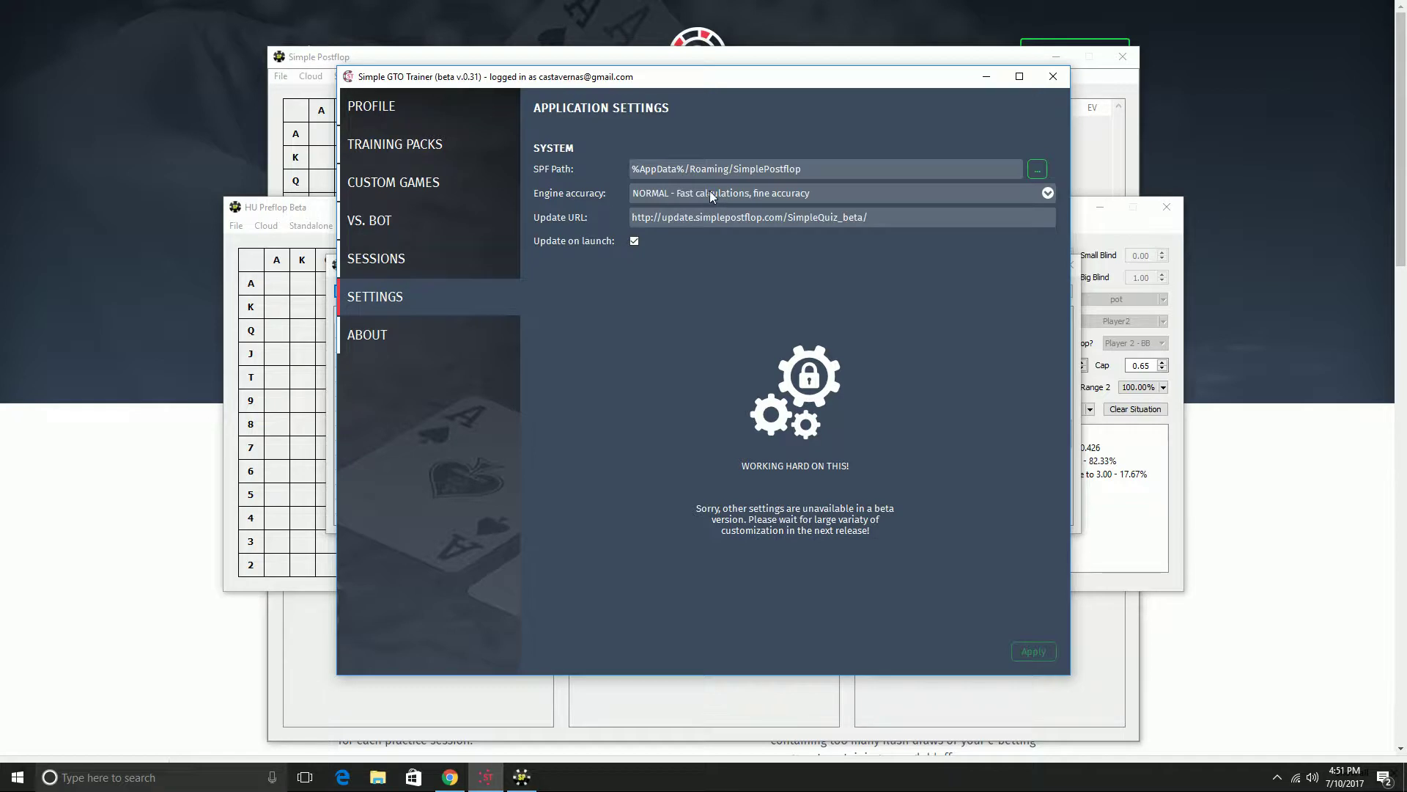
click(1049, 193)
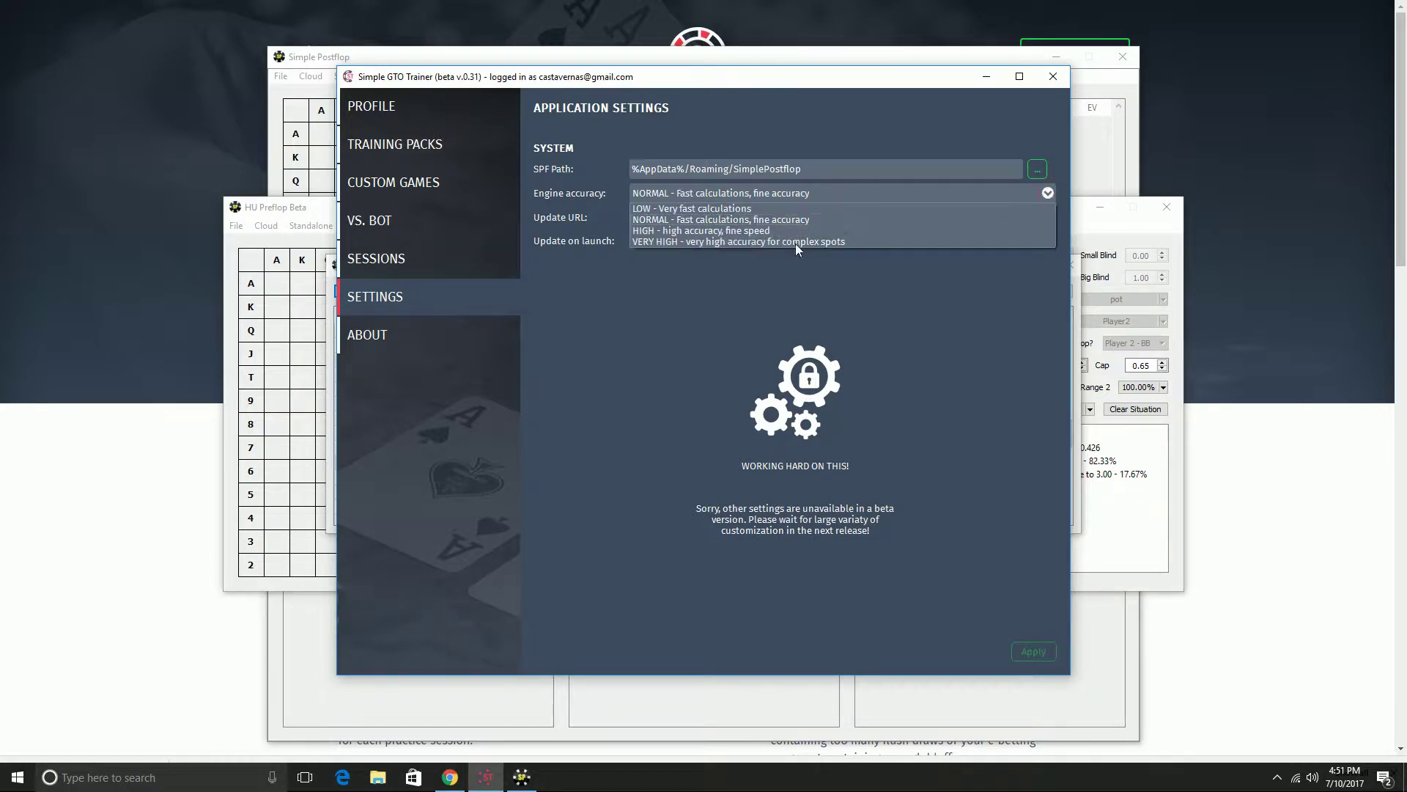
click(1049, 194)
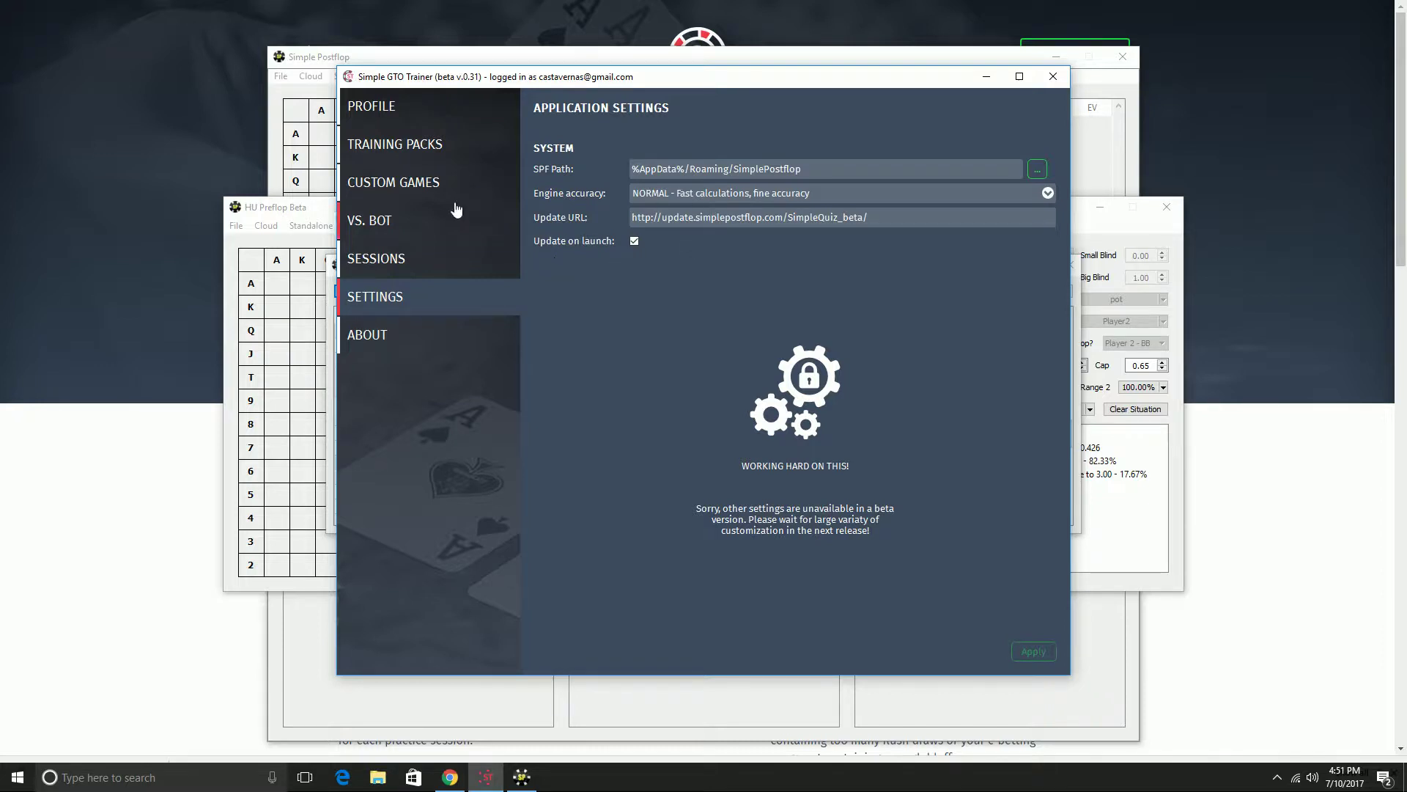
- Create a new custom game in Regular Training mode and name it "Utg vs bb 6-max cash"
click(438, 185)
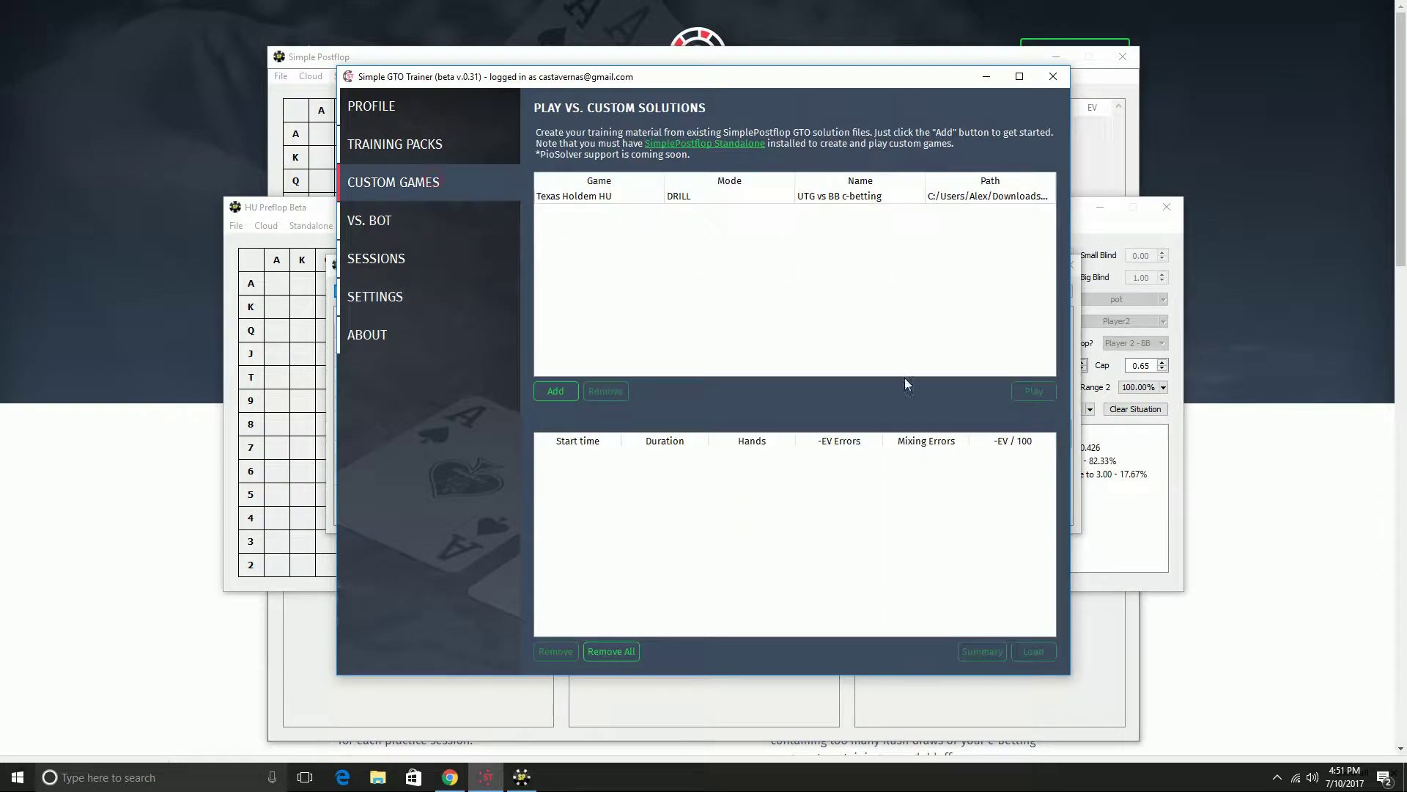
click(556, 390)
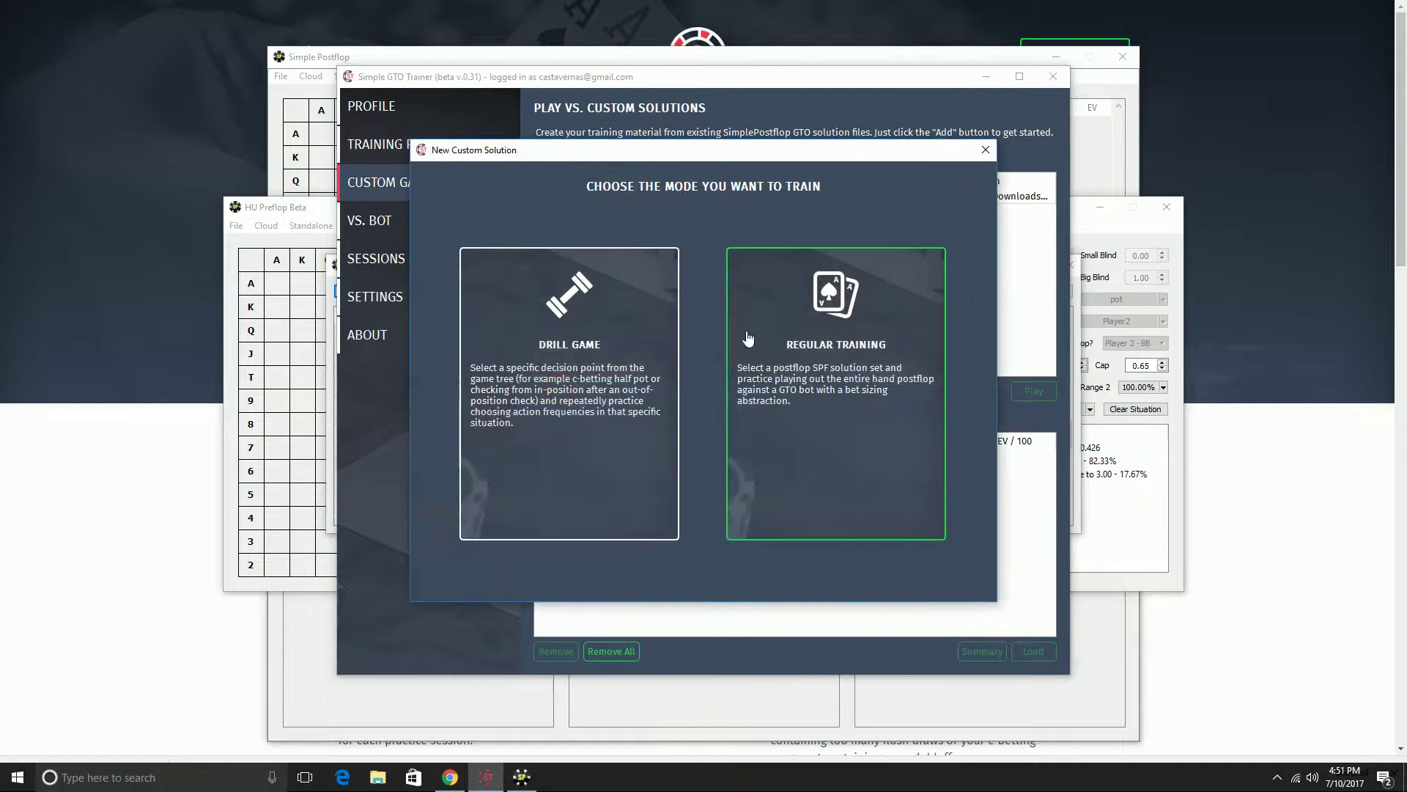
click(817, 375)
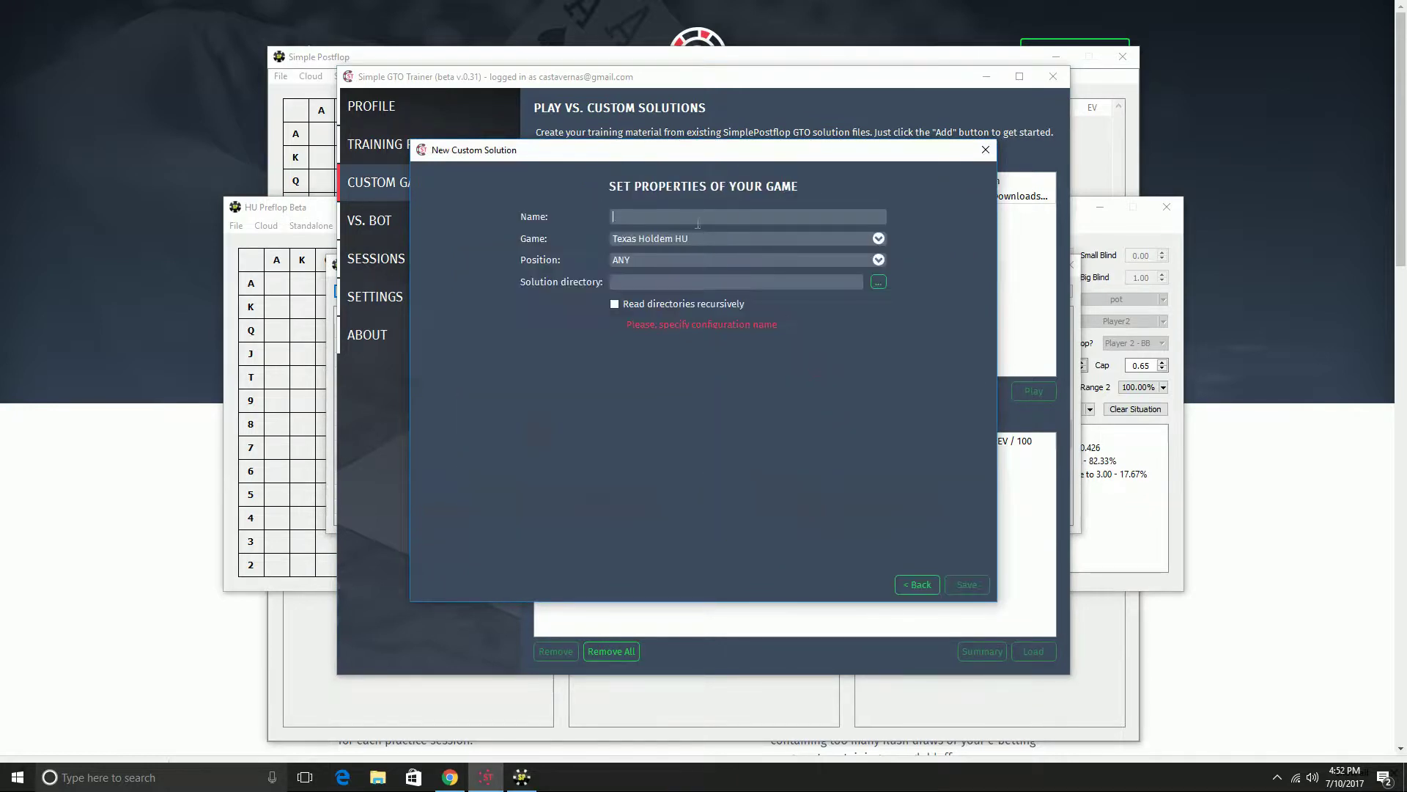
text(U)
key(BackSpace)
text(UYe)
key(BackSpace)
key(BackSpace)
text(ti)
key(BackSpace)
text(g vs)
key(BackSpace)
key(BackSpace)
key(BackSpace)
text(vs bb 6-max cash)
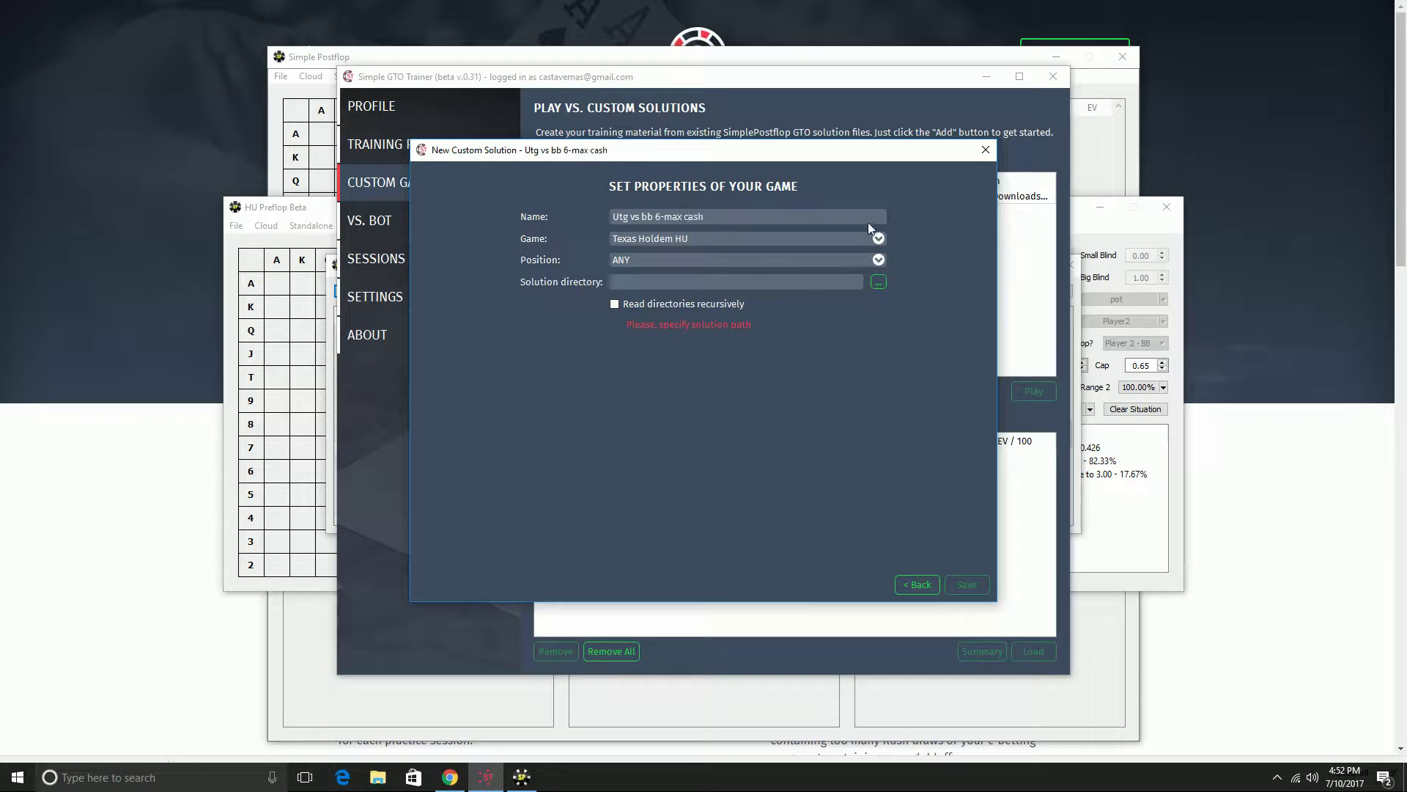
- Set the solution directory to Downloads/BBvs3xUTG/Preflop/Player1 Raise to 3.25/Player2 Call 3.25 and save the custom game
click(882, 284)
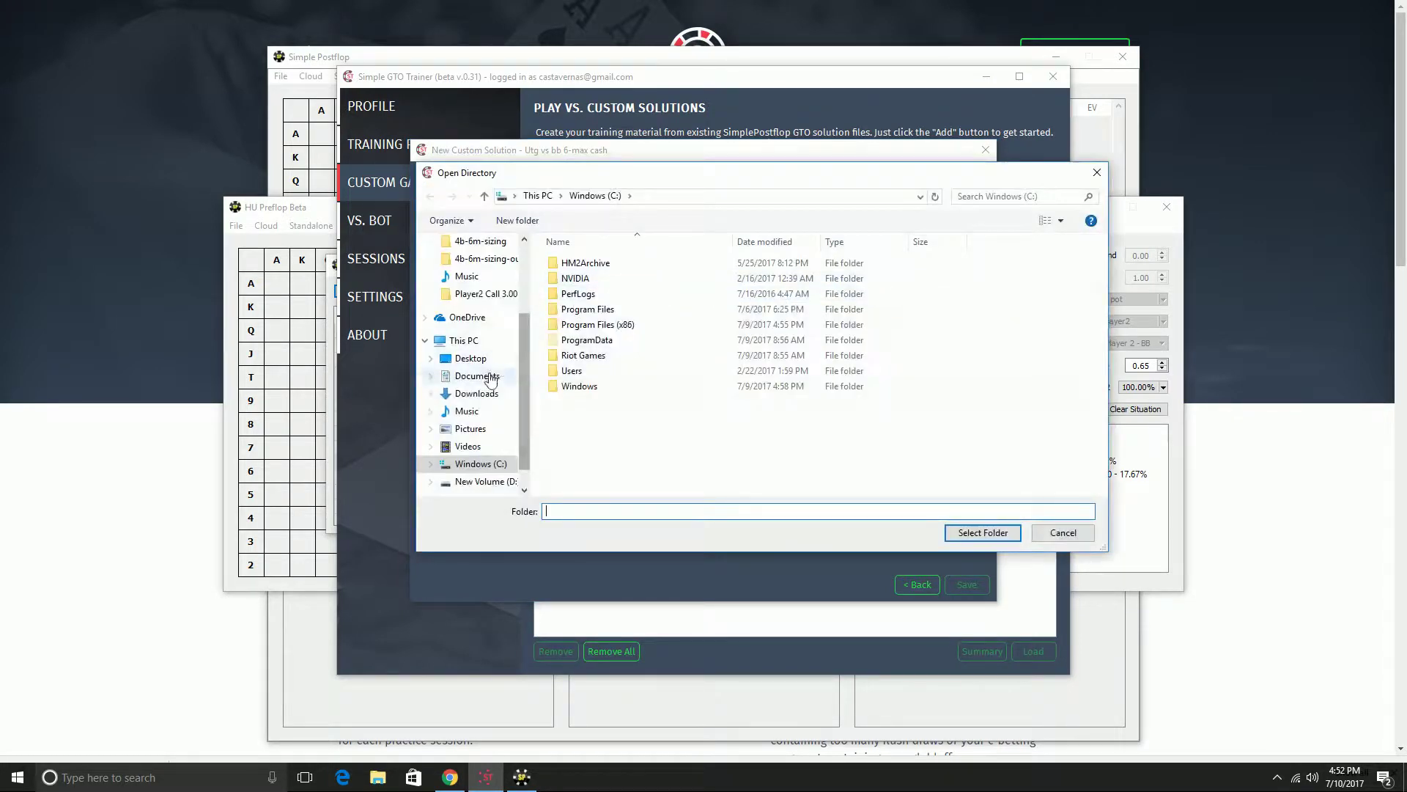
click(477, 394)
double_click(617, 265)
double_click(618, 266)
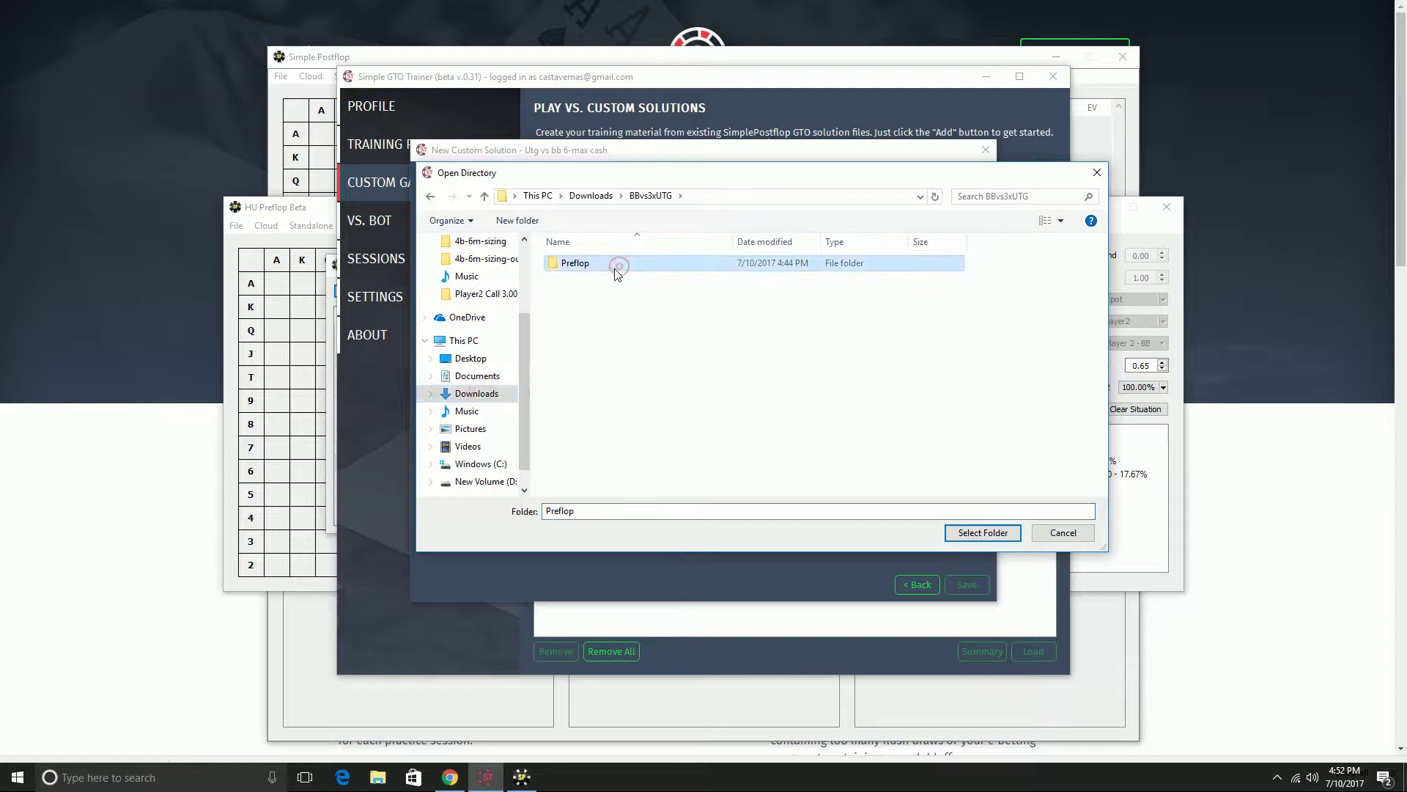
double_click(608, 279)
click(618, 263)
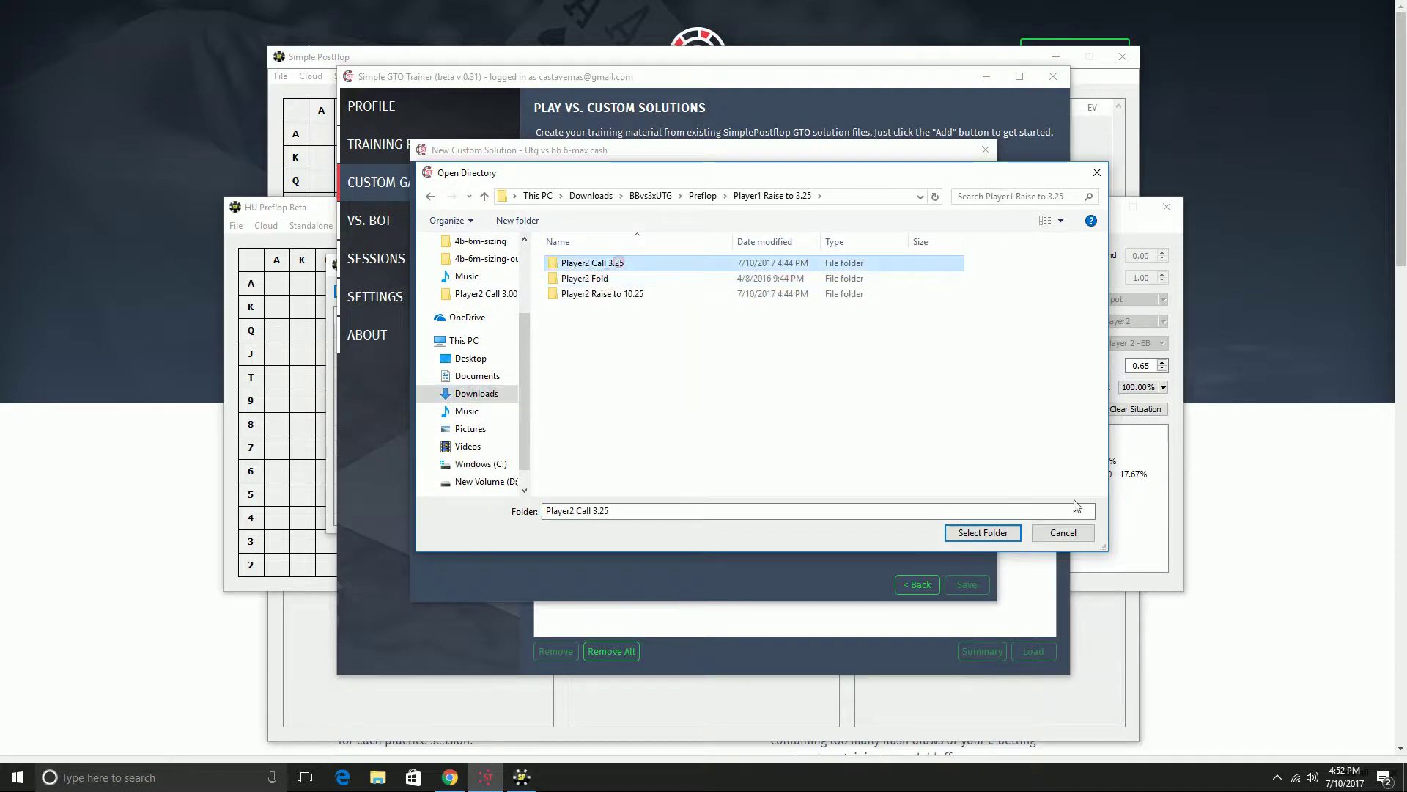
click(980, 534)
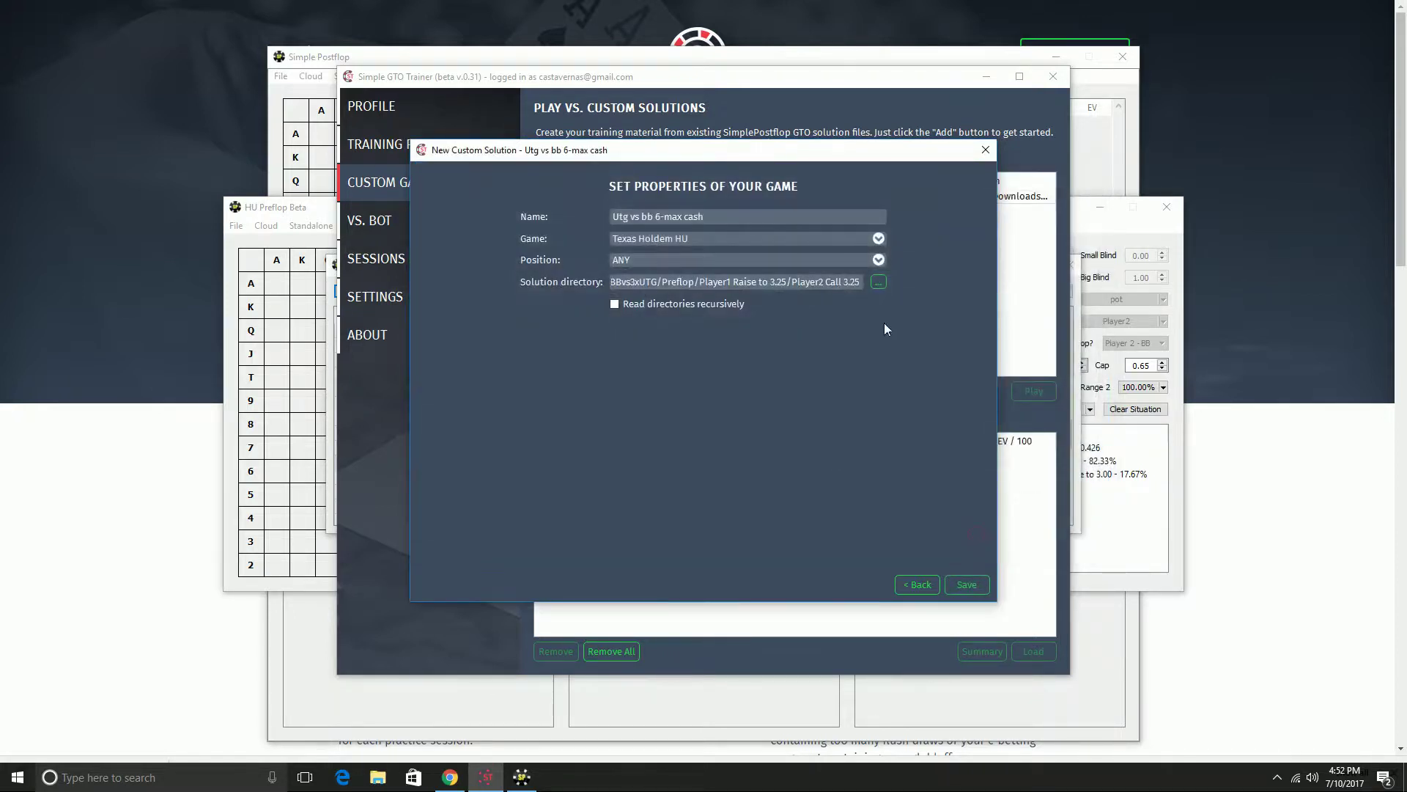
click(966, 584)
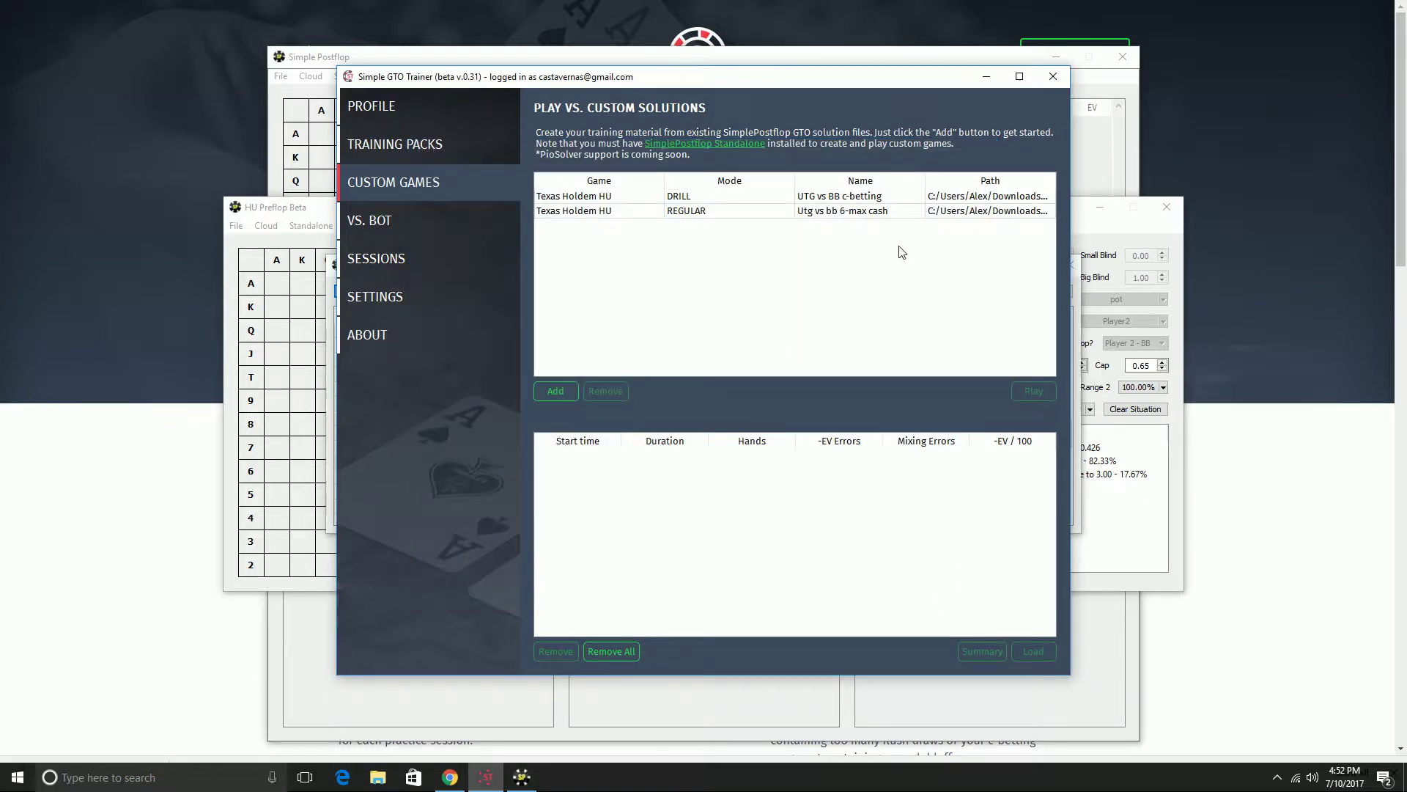
- Play one hand of the Utg vs bb 6-max cash game, betting 3.25 on the flop and folding to the raise, and close the session
click(743, 212)
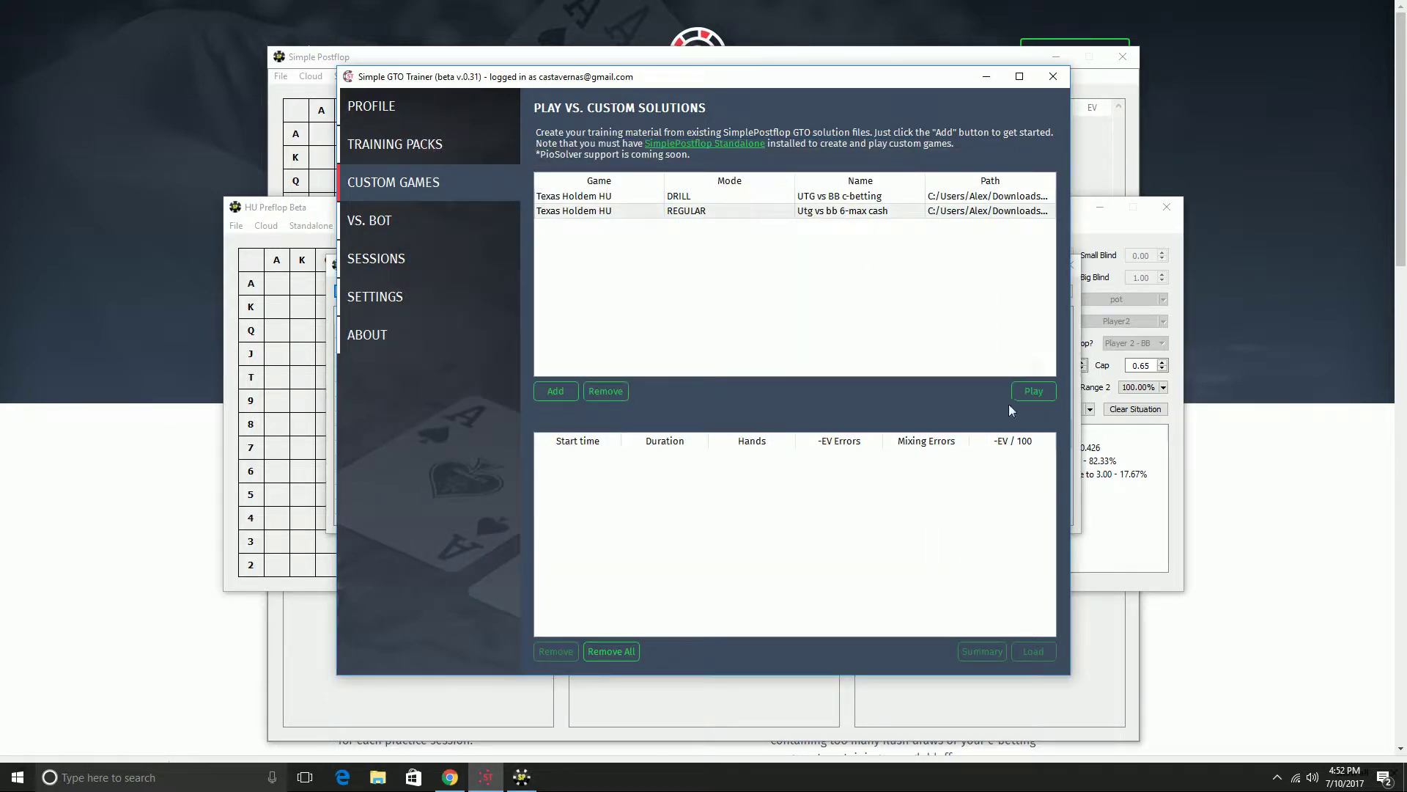
click(1029, 394)
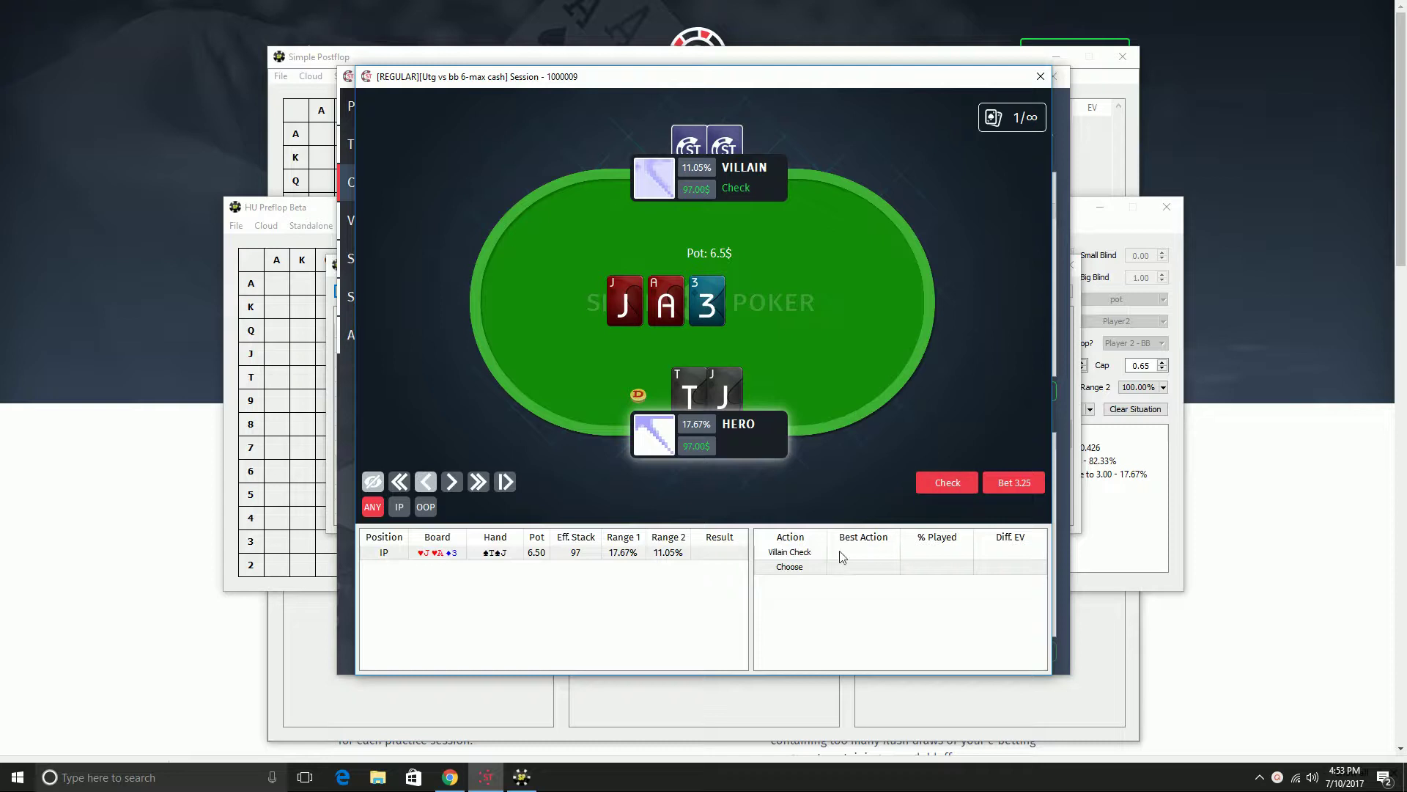
click(995, 485)
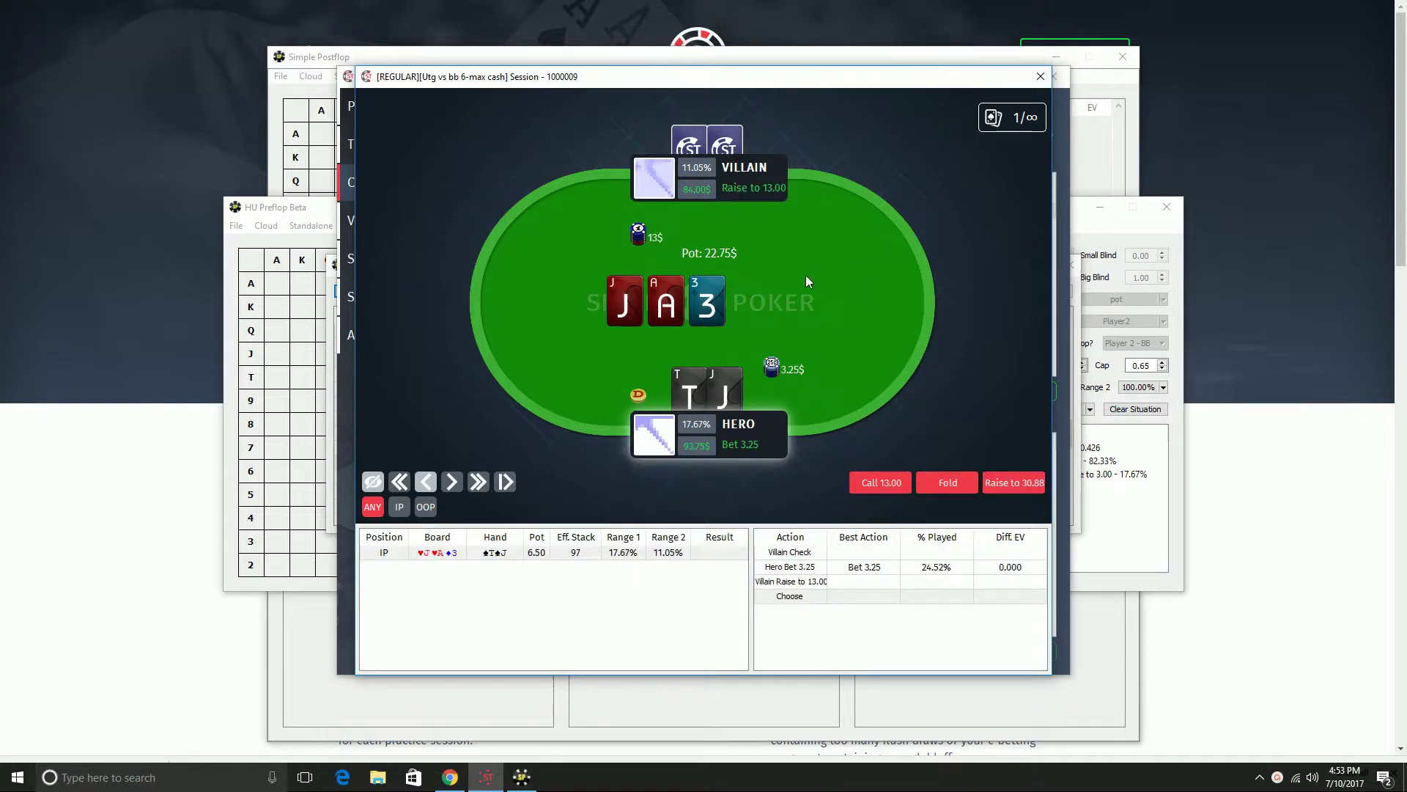
click(941, 483)
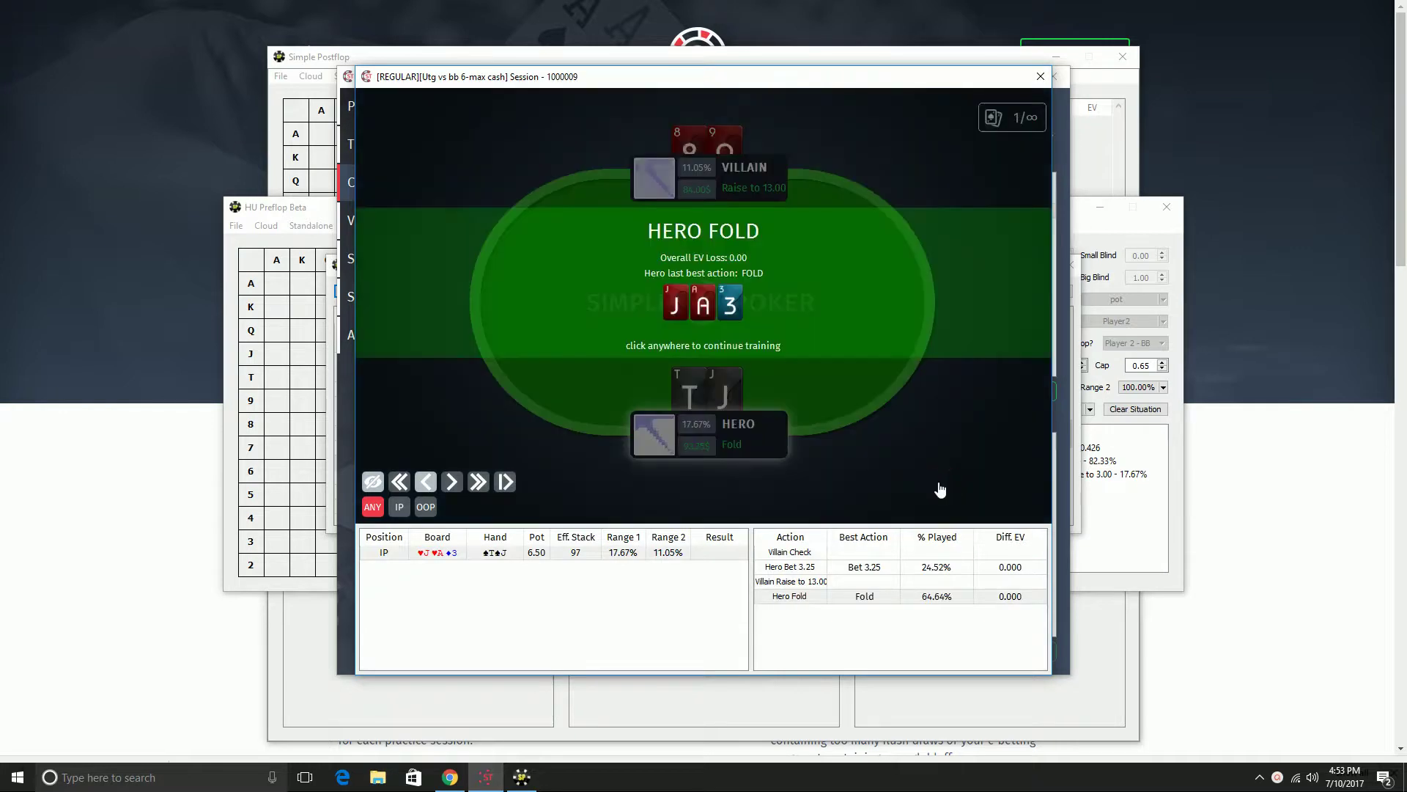
click(1040, 76)
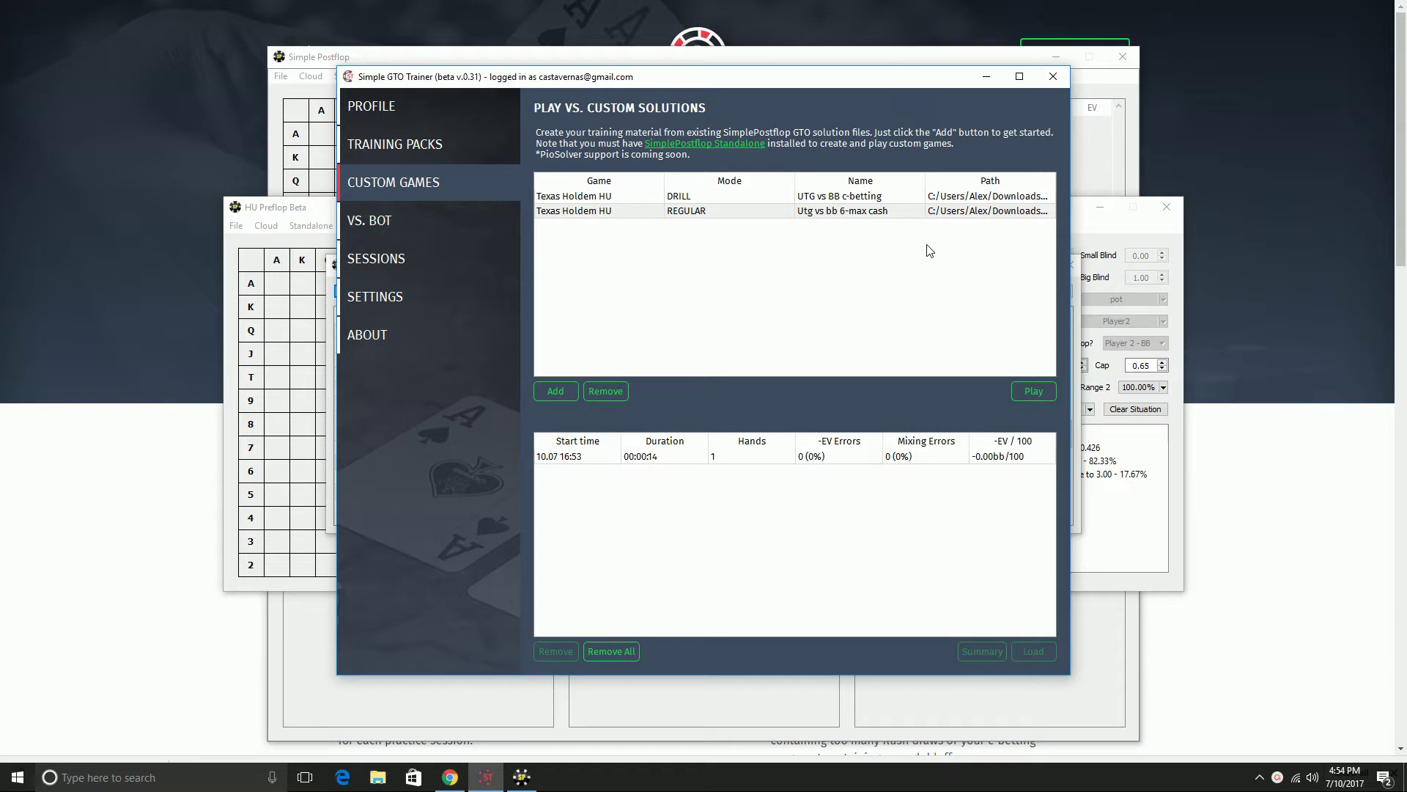
- Examine the summary of the 50-hand BB vs BTN drill from the recorded sessions
click(396, 278)
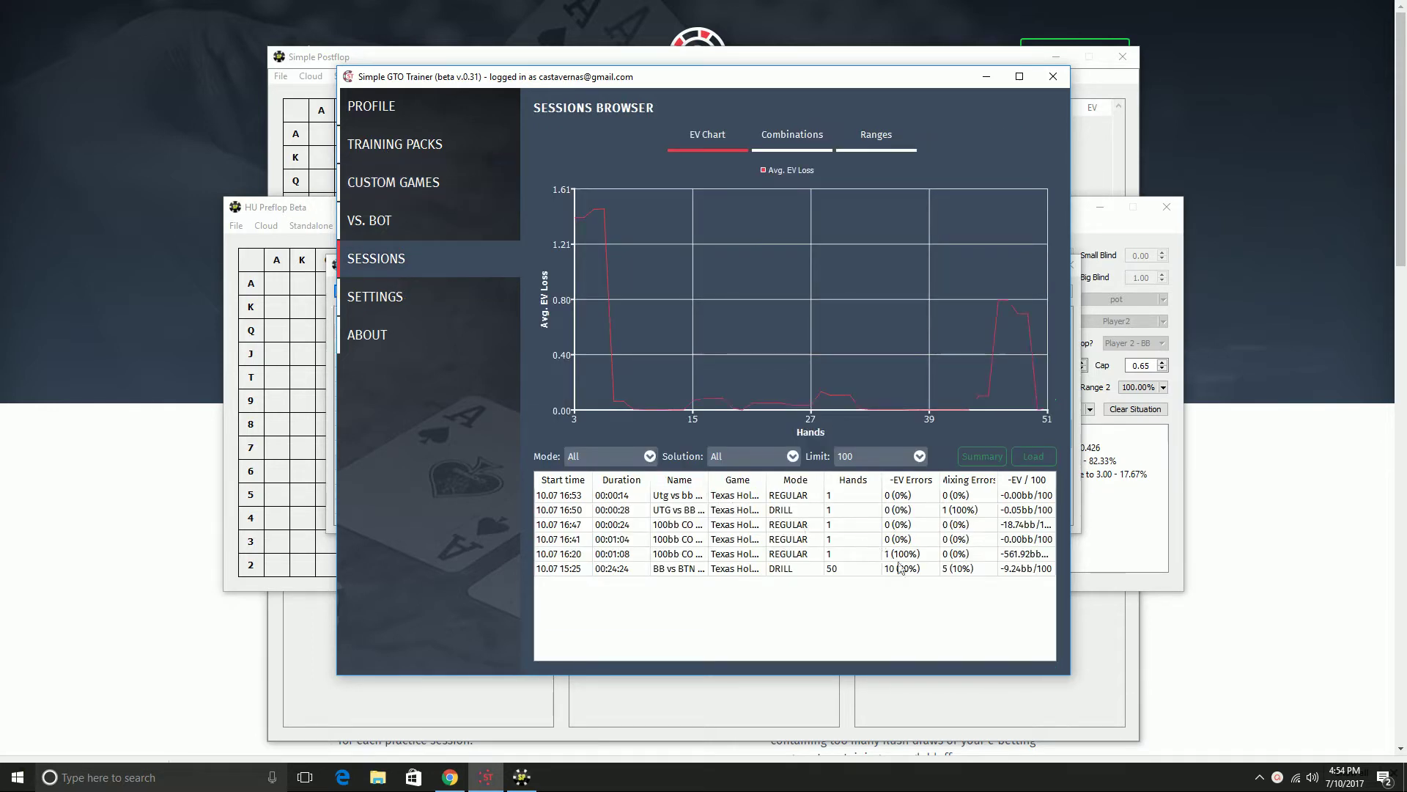
click(956, 576)
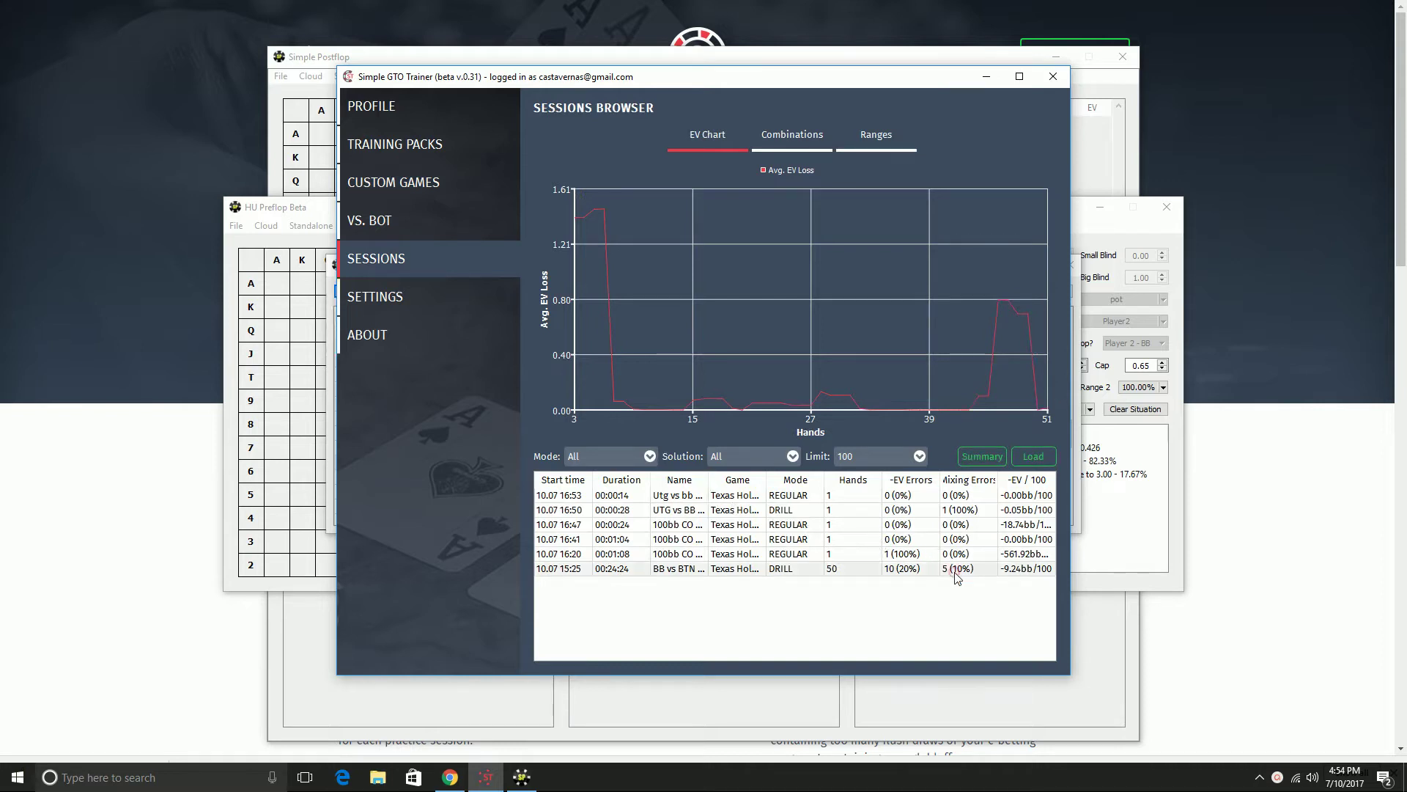
click(979, 460)
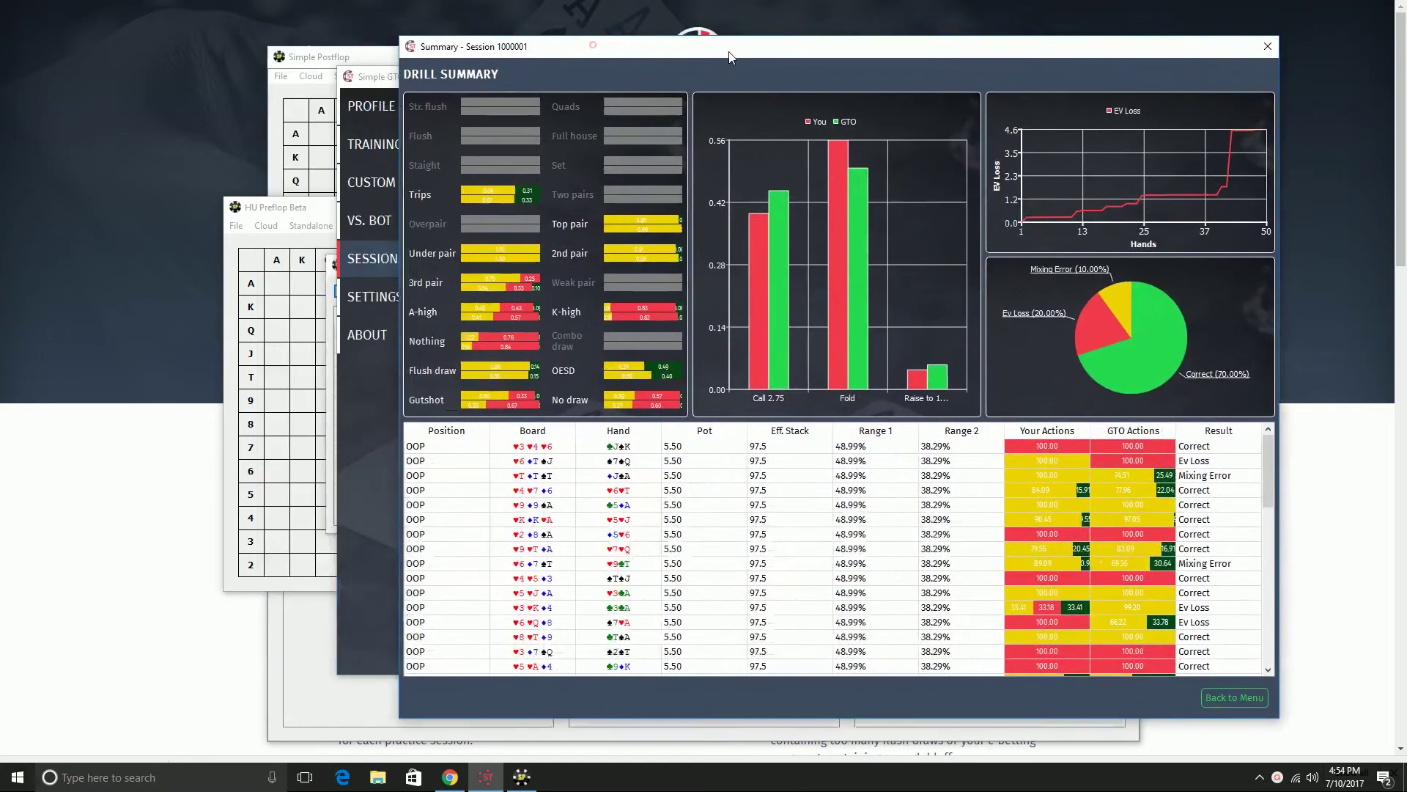
drag(730, 57, 662, 67)
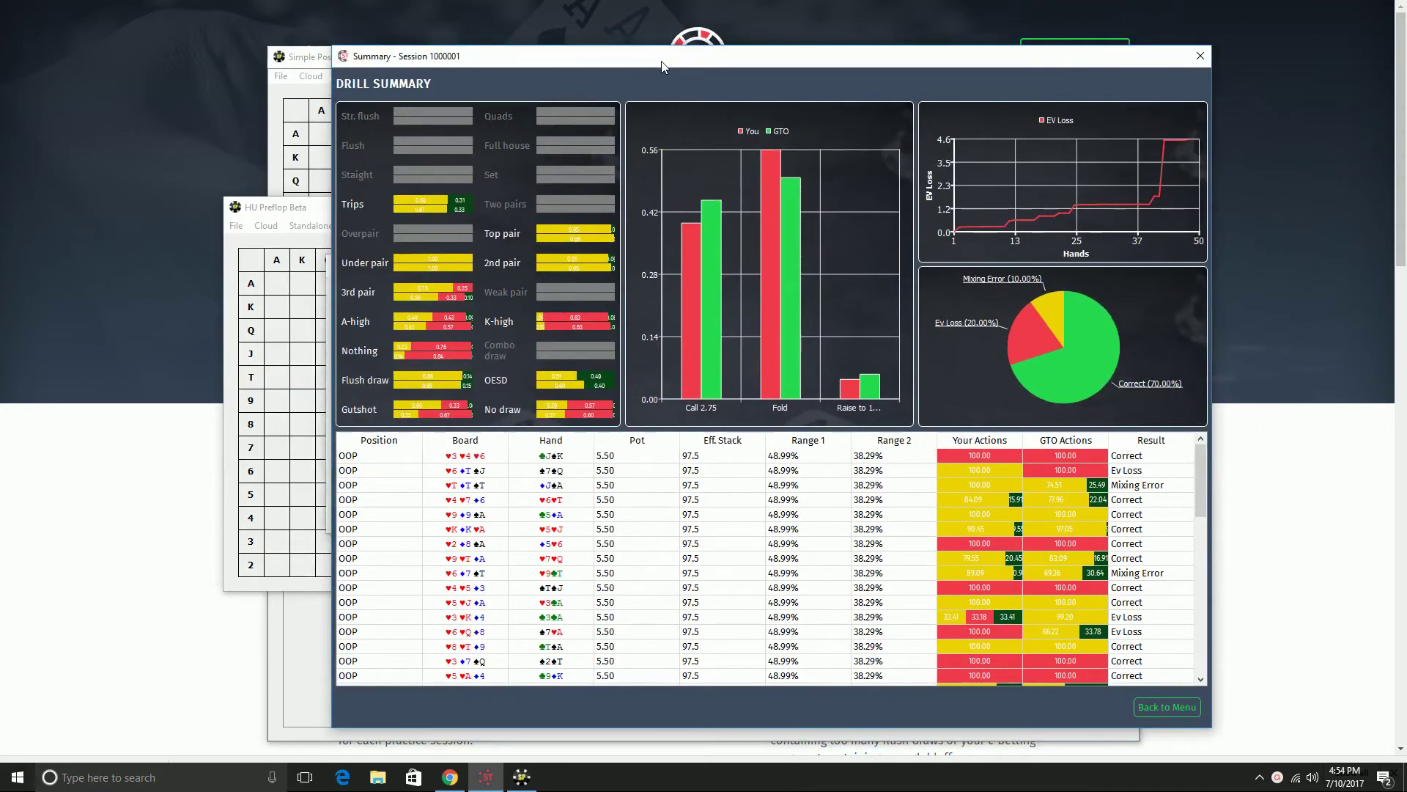